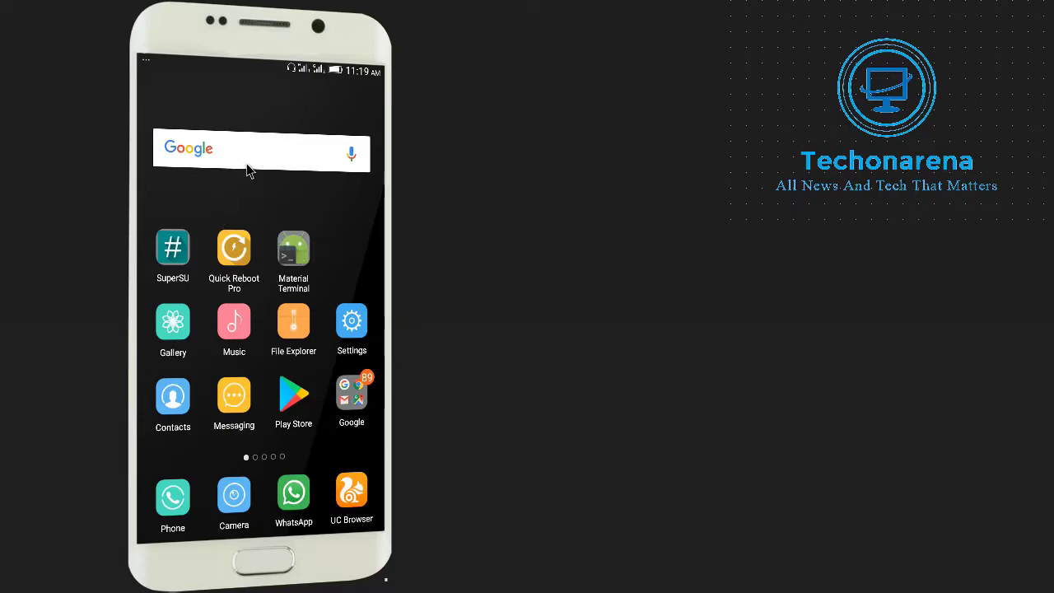
click(174, 248)
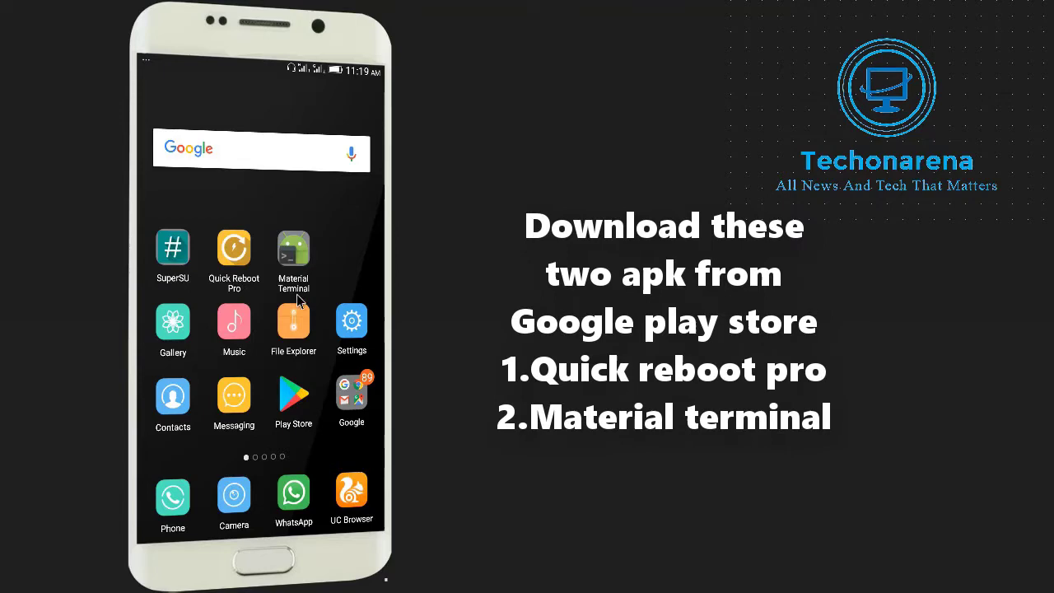
click(293, 395)
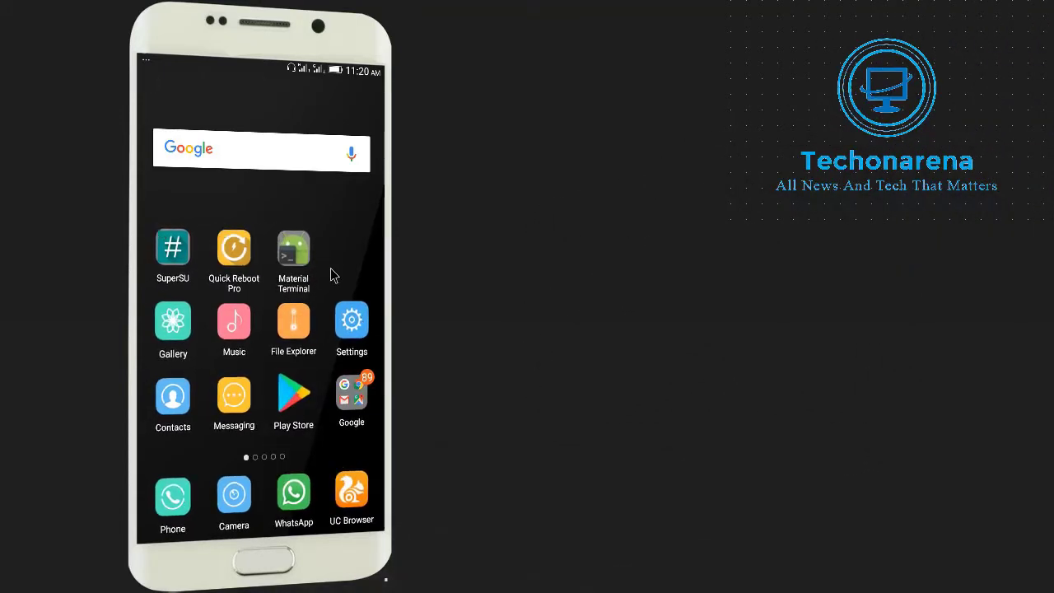
Open File Explorer and review the zip files in the Samsung SD card's "Custom rom for p5w" folder, returning to the card's root.
click(296, 319)
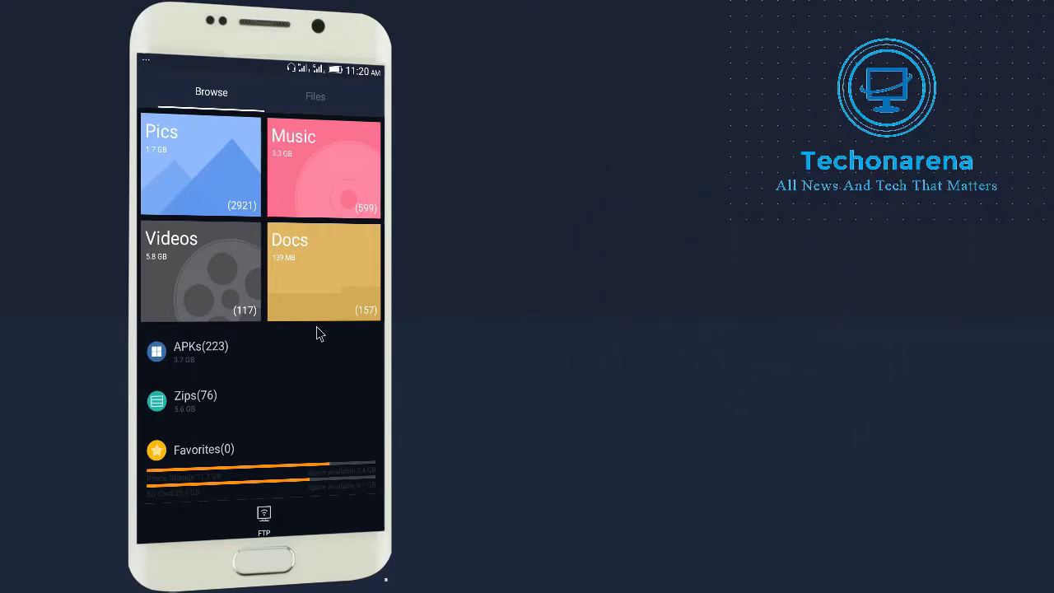
click(313, 102)
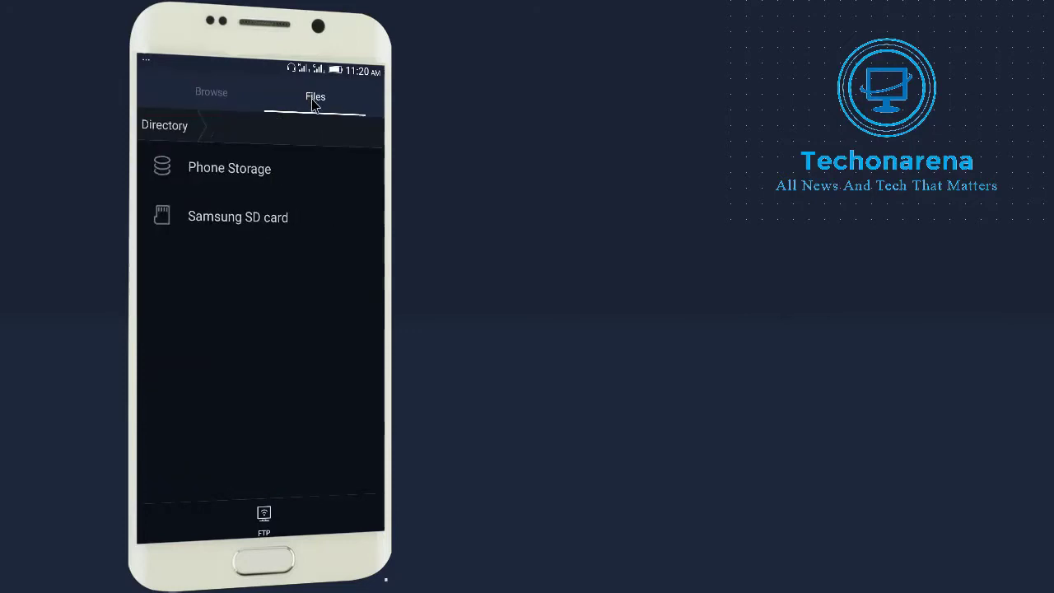
click(284, 218)
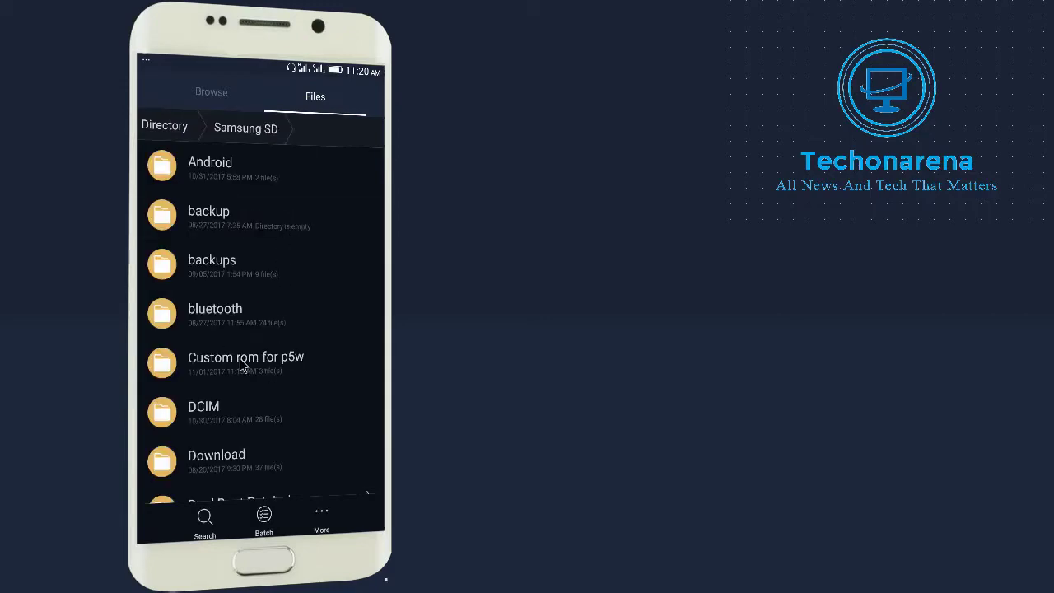
click(256, 368)
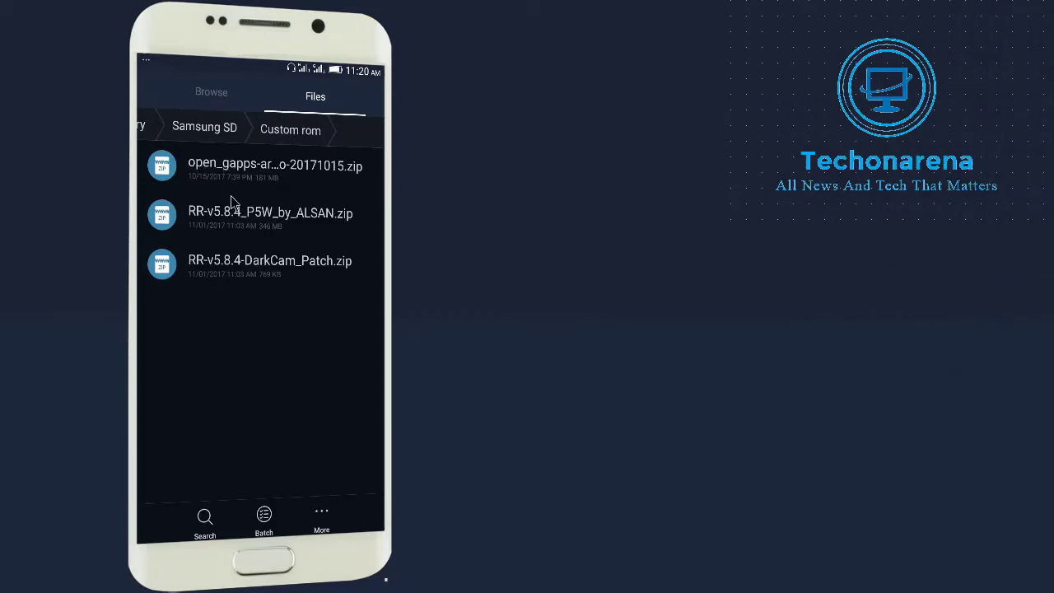
right_click(289, 280)
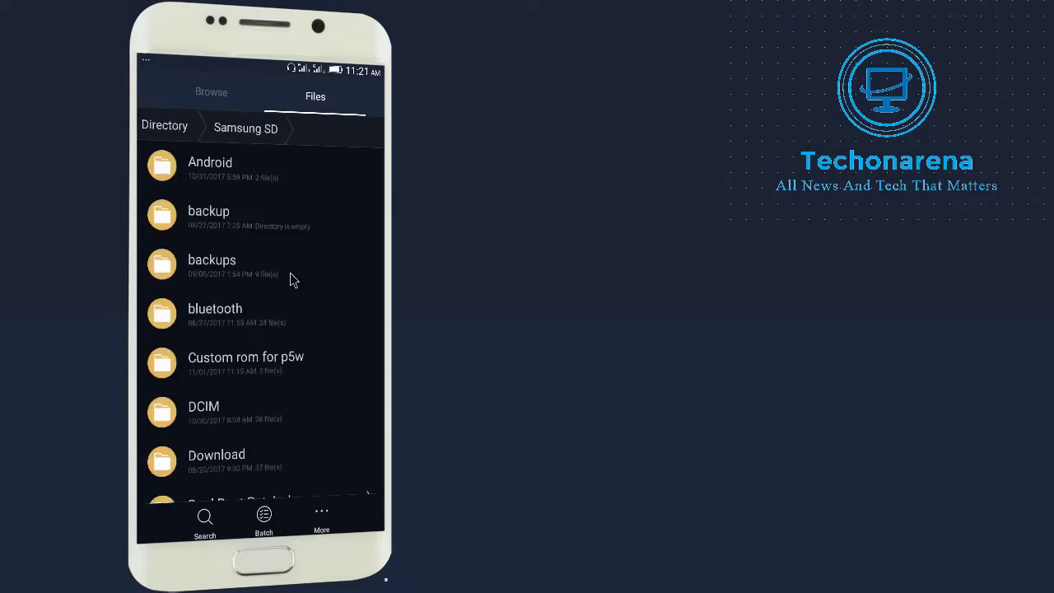
Open the Dual Boot Patcher folder on the SD card and check the contents of its "Files to Add device name to DBP" subfolder.
drag(273, 388, 271, 249)
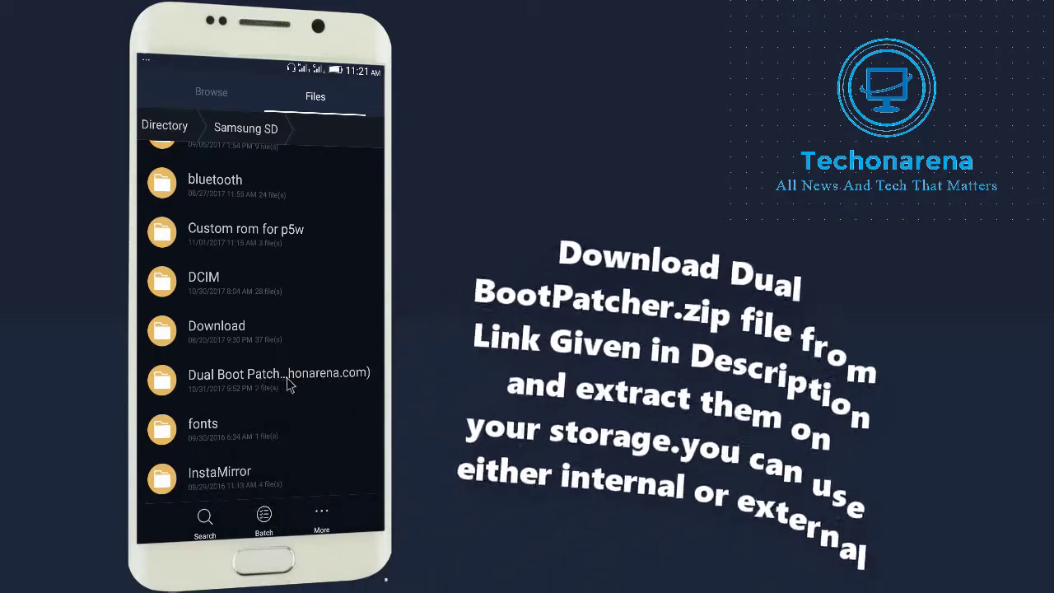
click(288, 382)
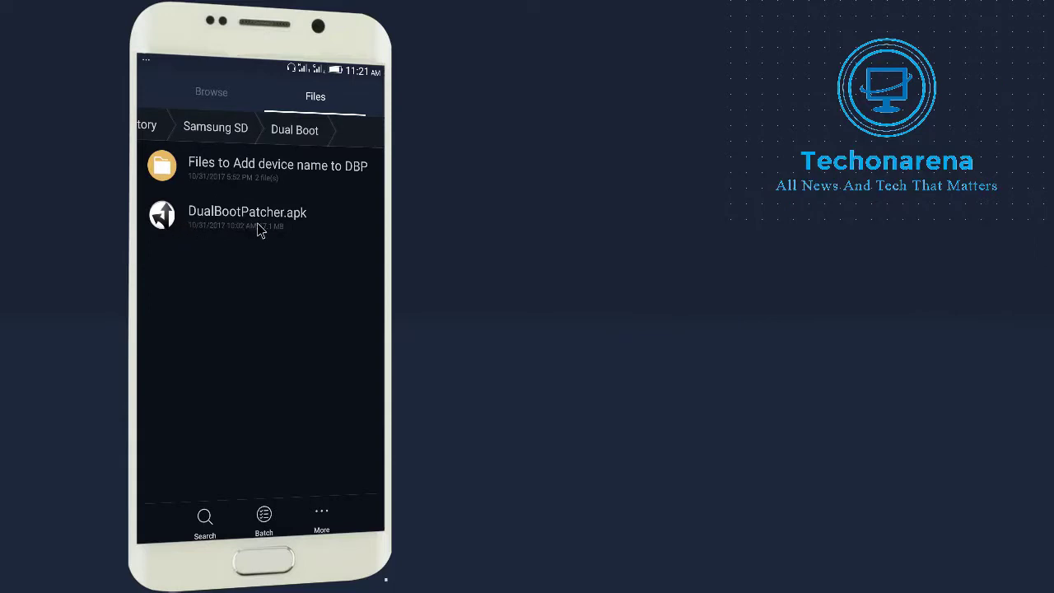
click(265, 172)
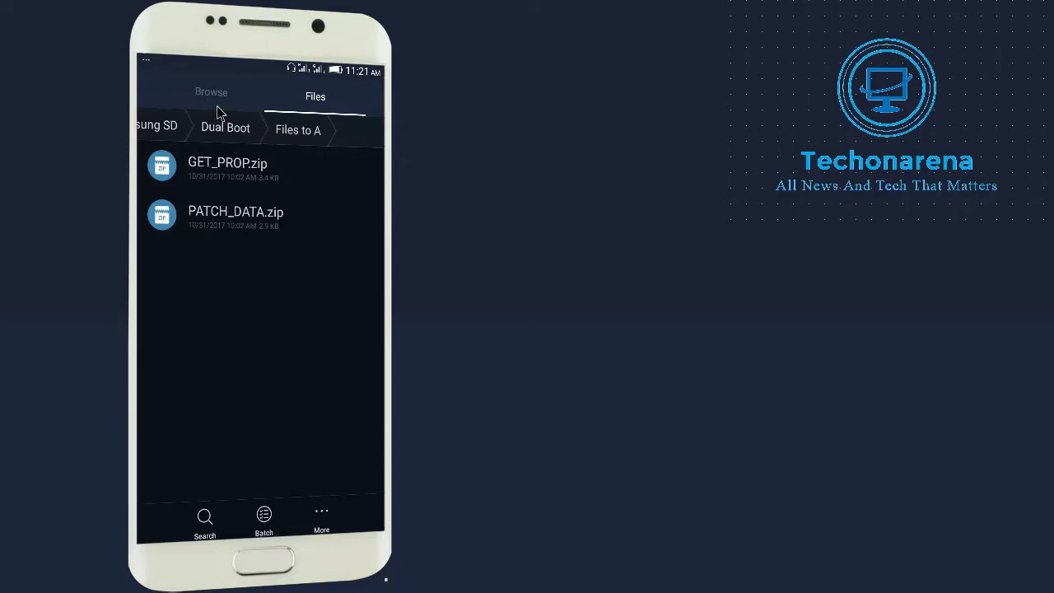
key(Escape)
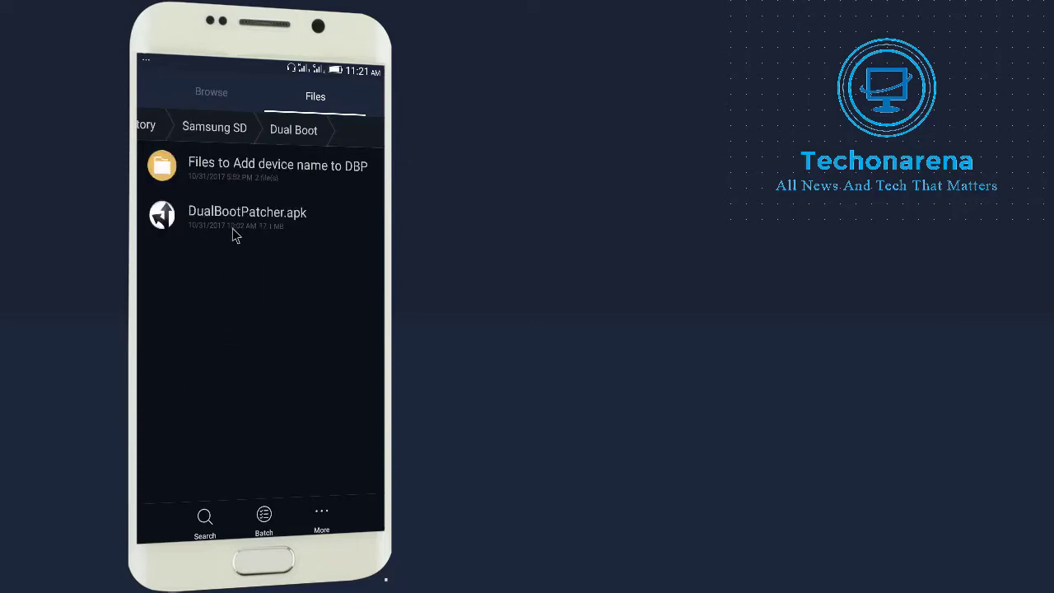
Install and open DualBootPatcher.apk, granting it access to photos, media and files from its ROMs section.
click(234, 224)
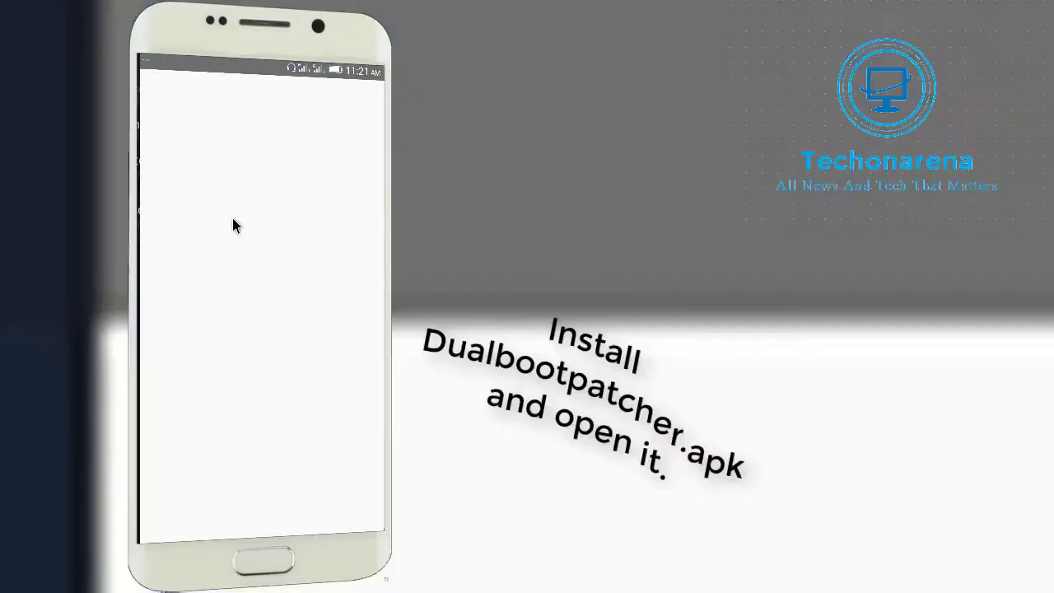
click(337, 506)
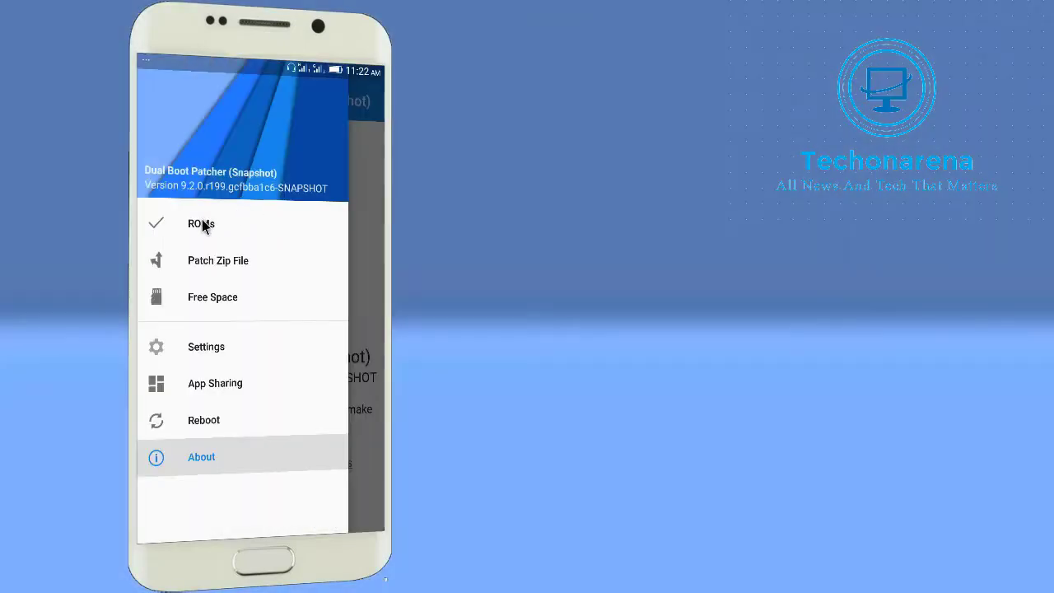
click(203, 224)
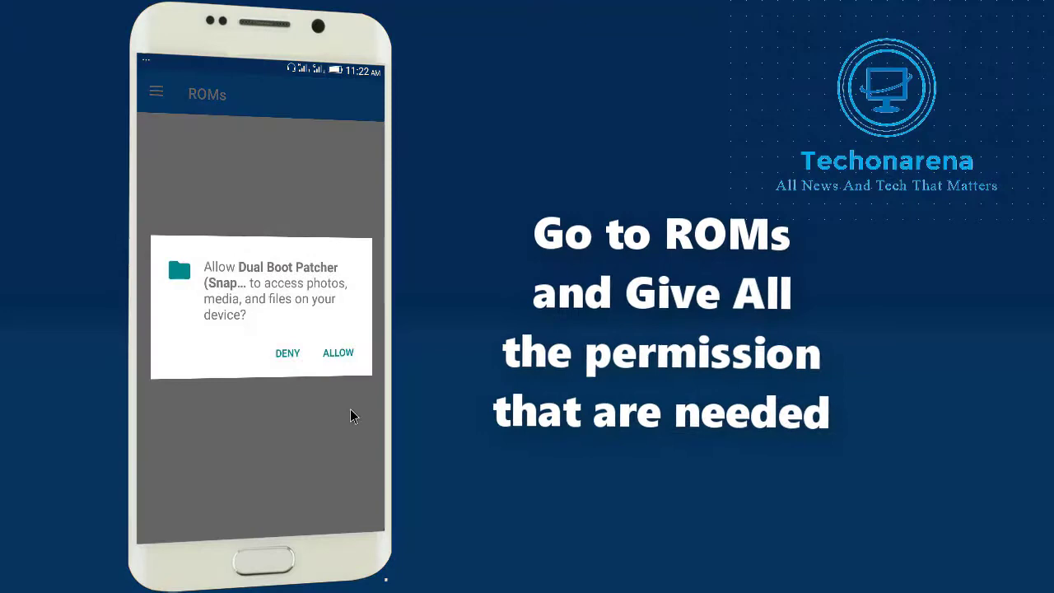
click(338, 353)
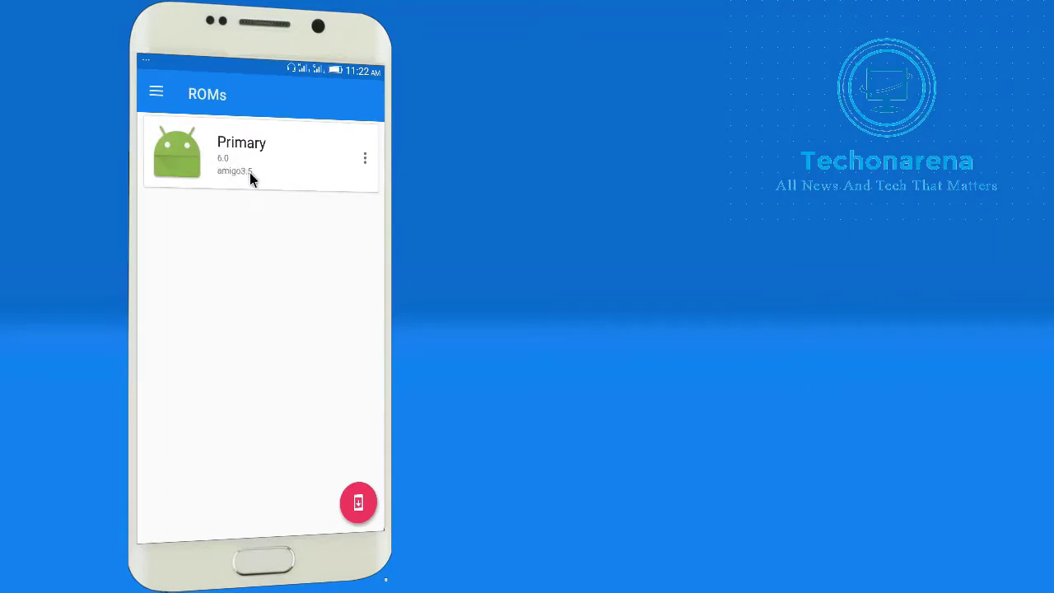
Bring up the patcher options for the flashable zip RR-v5.8.4_P5W_by_ALSAN.zip from the SD card's "Custom rom for p5w" folder.
click(160, 91)
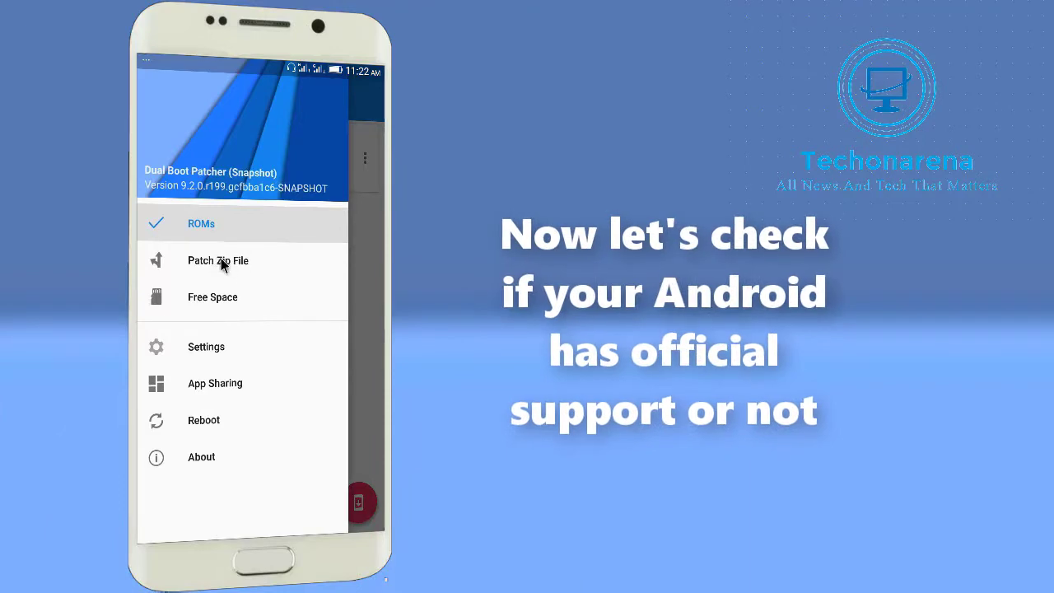
click(237, 260)
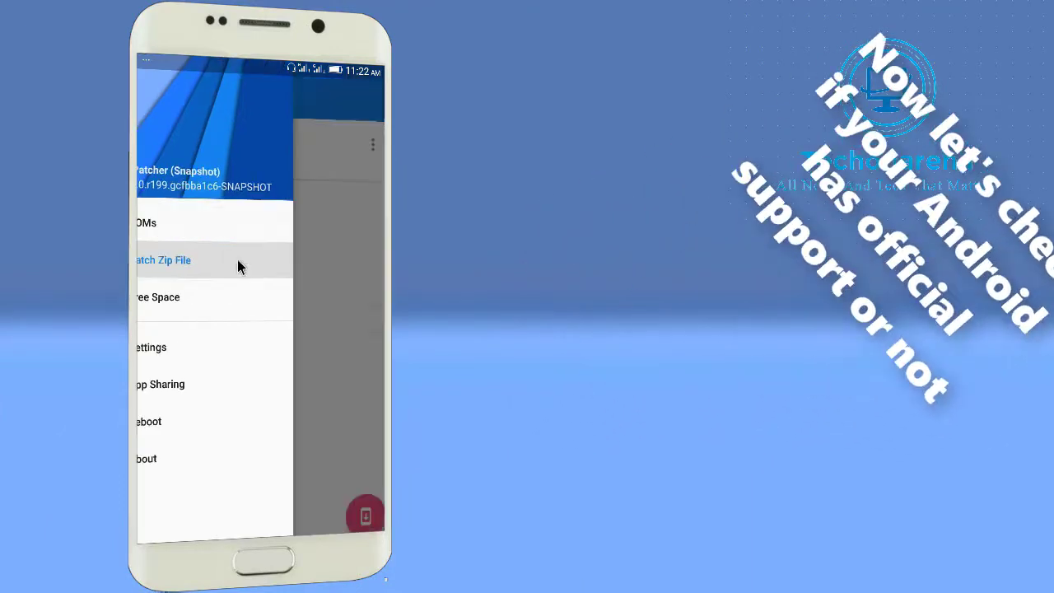
click(357, 501)
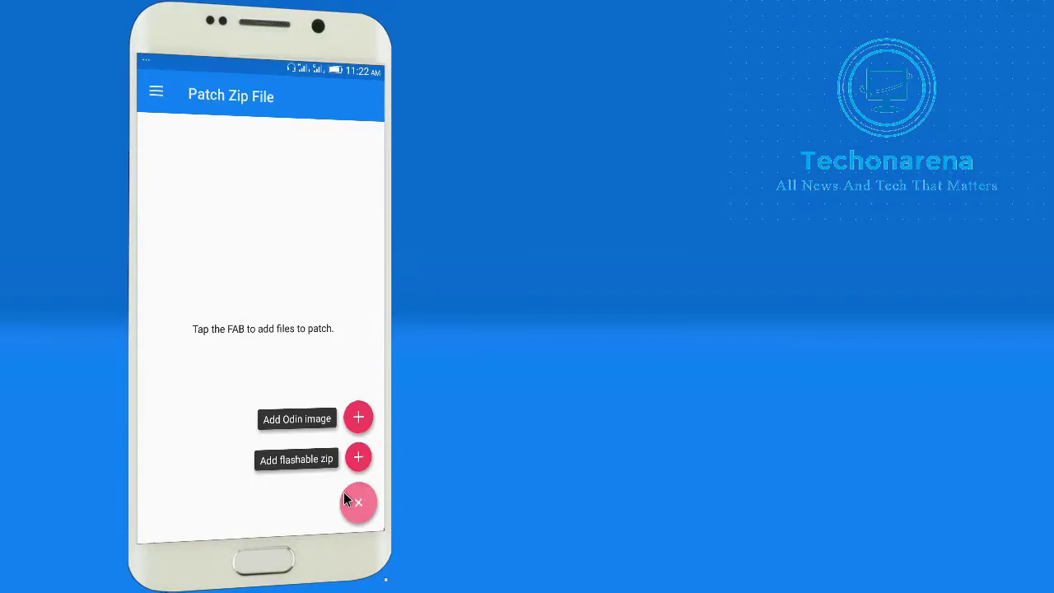
click(357, 459)
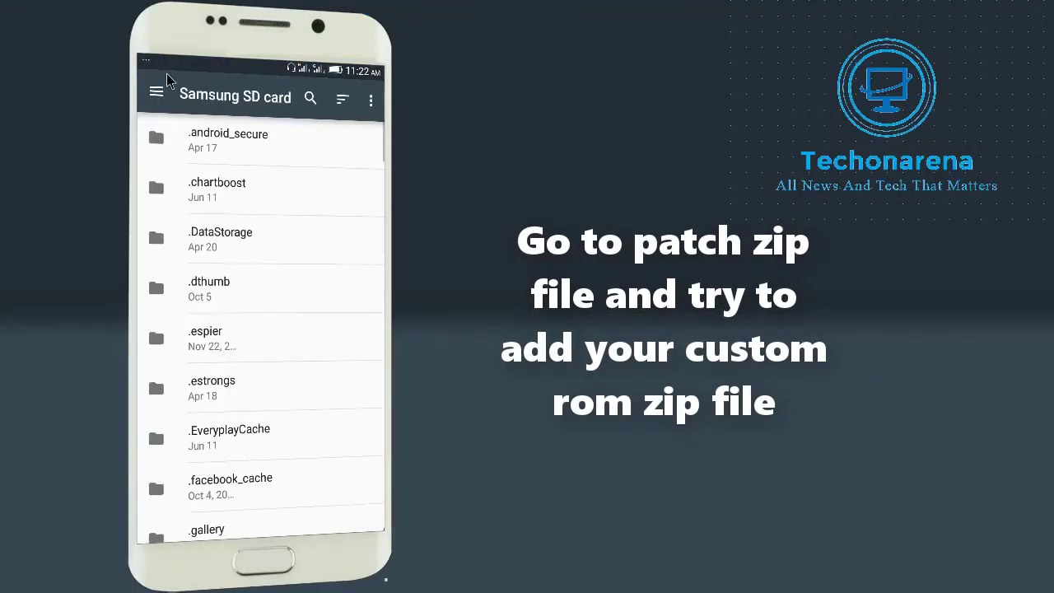
scroll(238, 483, down, 3)
scroll(237, 484, down, 10)
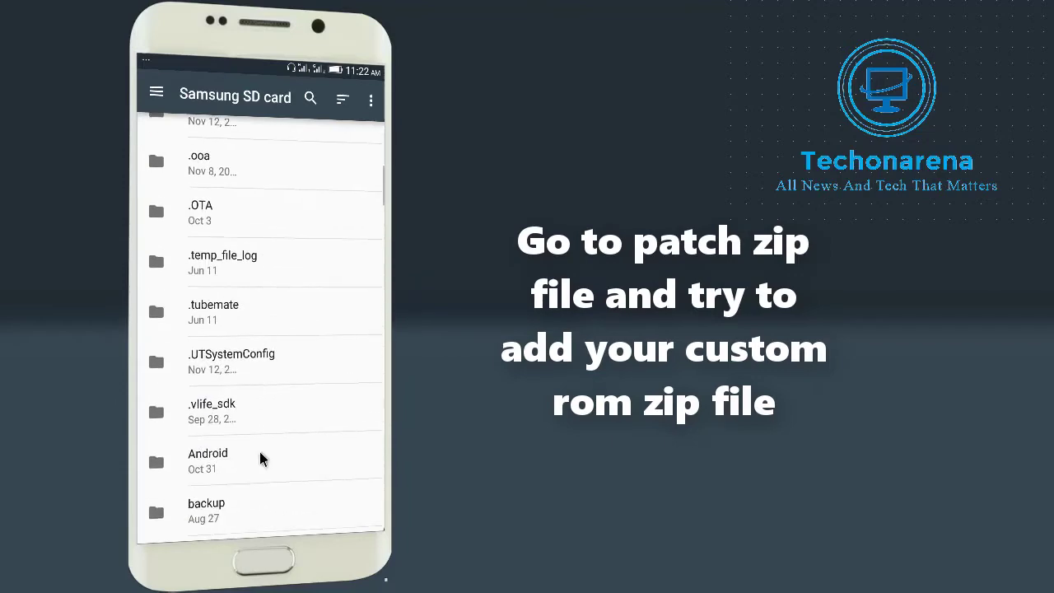
click(262, 324)
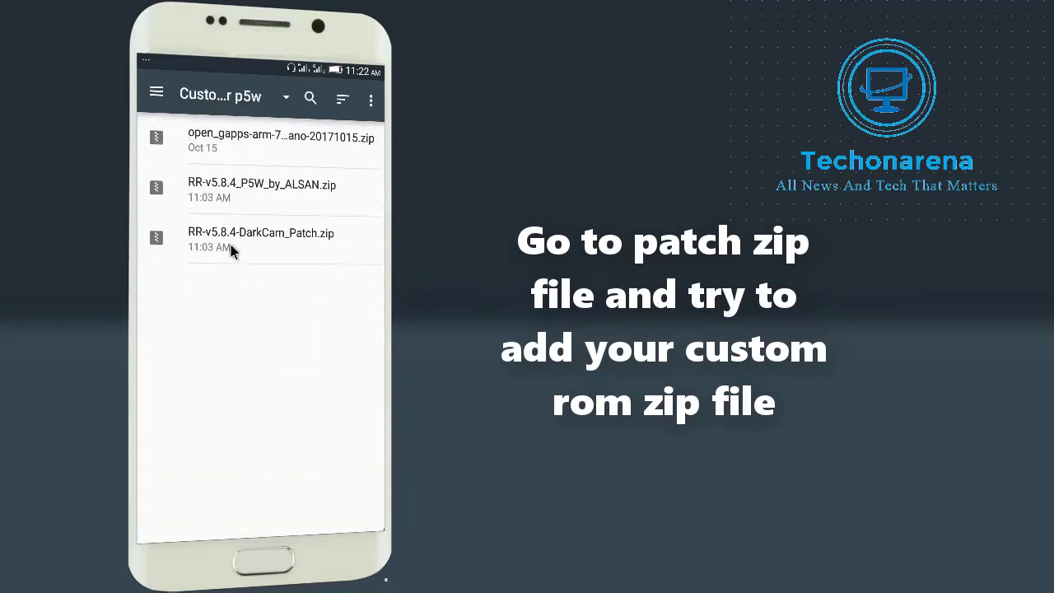
click(270, 186)
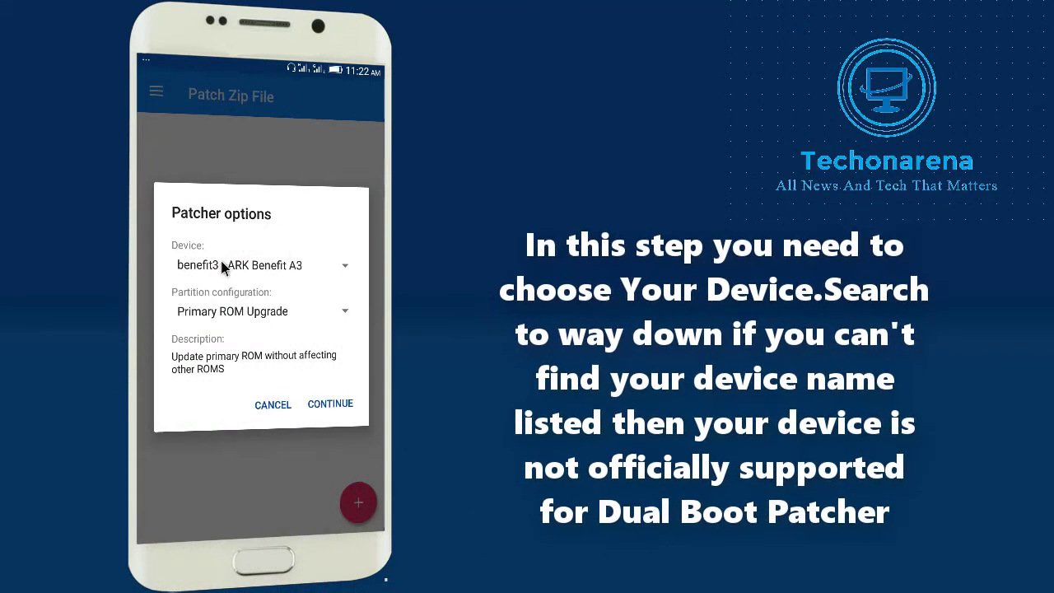
Look through the patcher's supported device list for the phone's model, and cancel the patcher options without choosing a device.
click(222, 261)
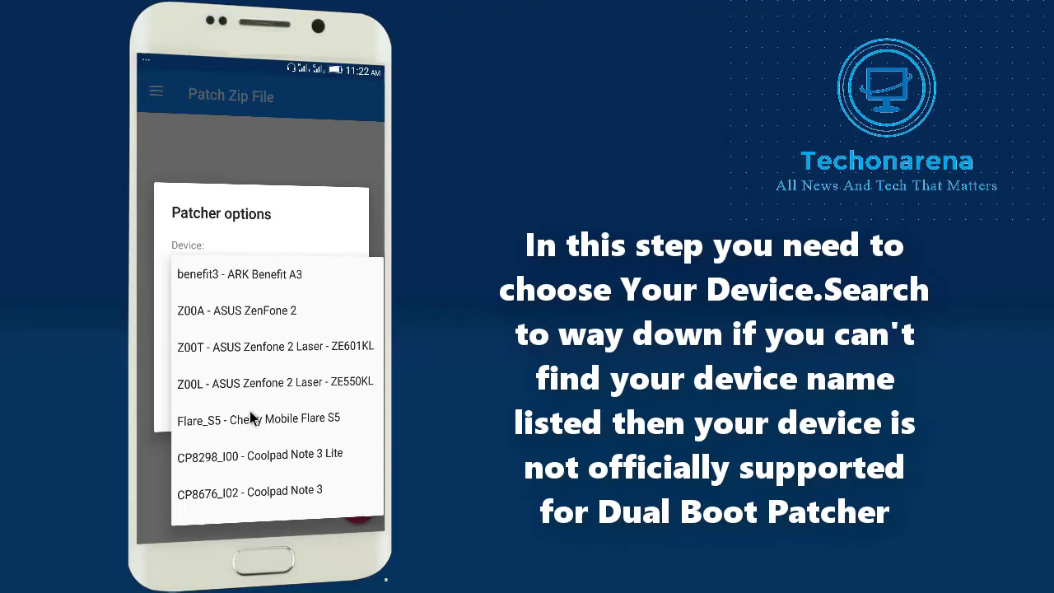
scroll(249, 411, down, 10)
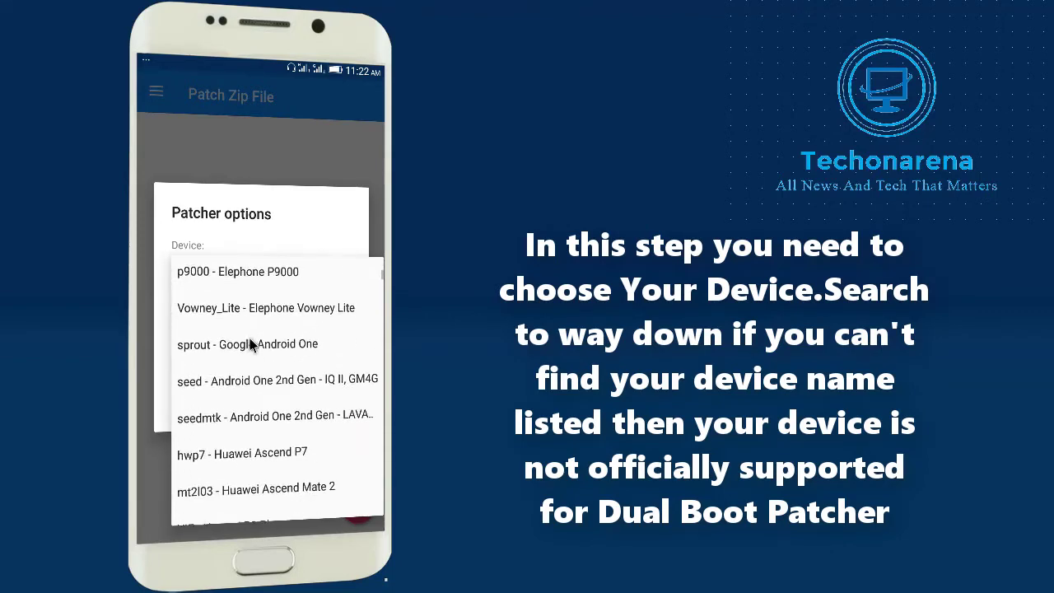
scroll(251, 345, down, 2)
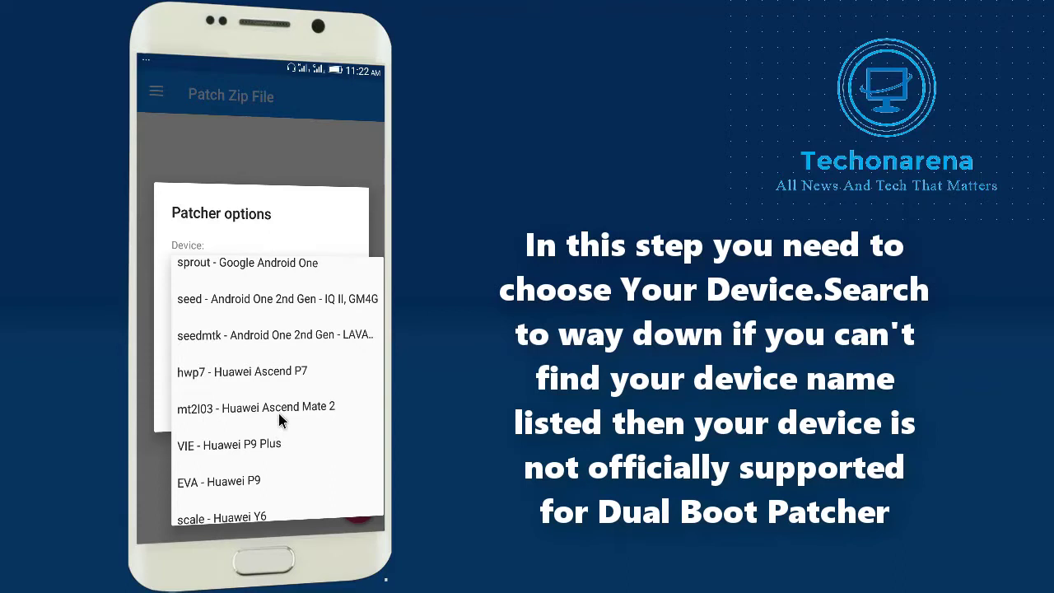
drag(262, 465, 266, 362)
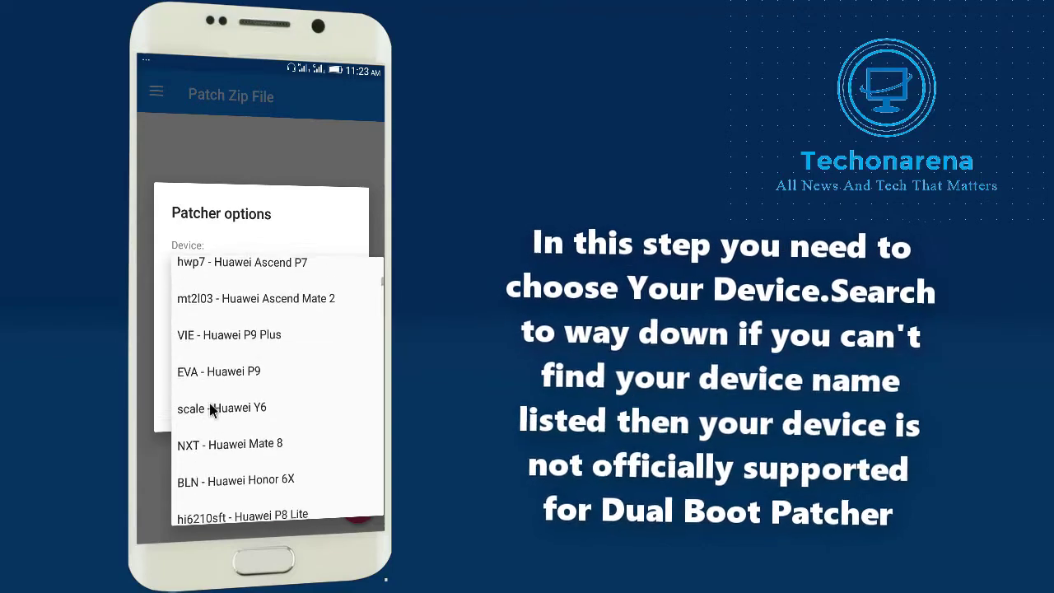
scroll(210, 403, down, 10)
drag(264, 442, 260, 373)
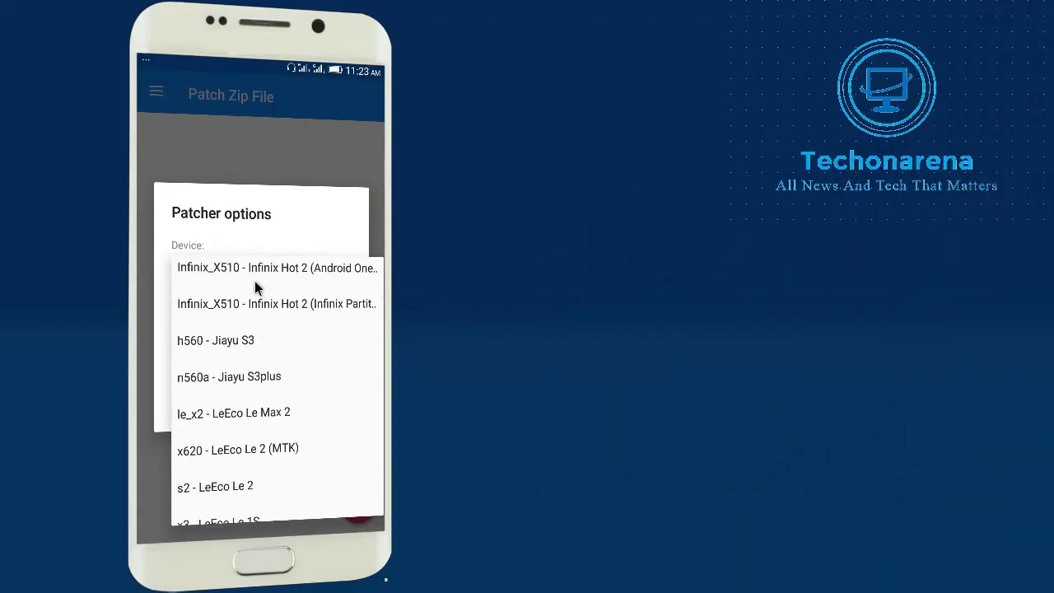
click(280, 137)
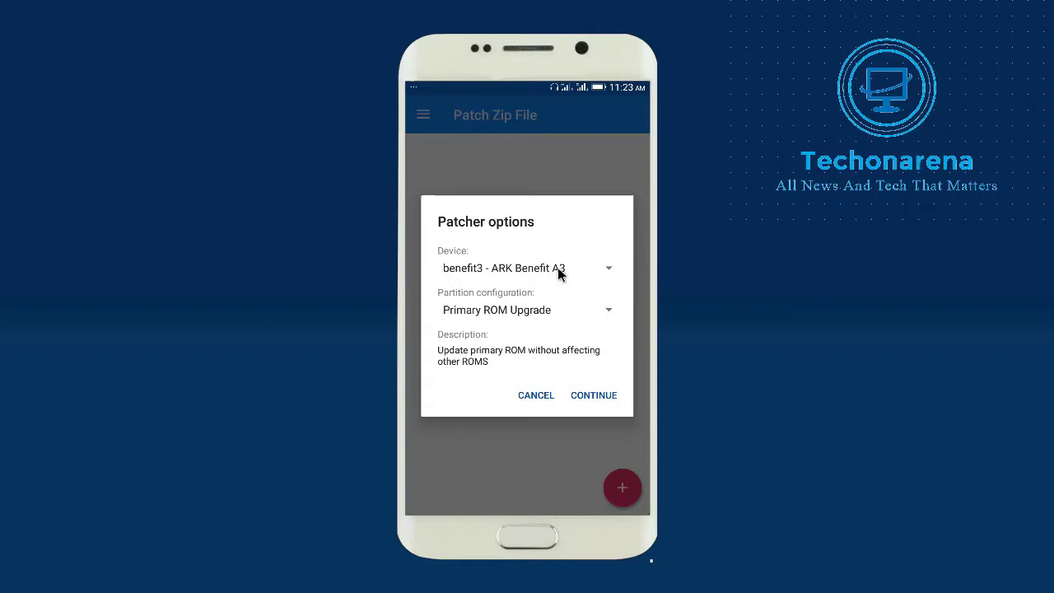
click(541, 392)
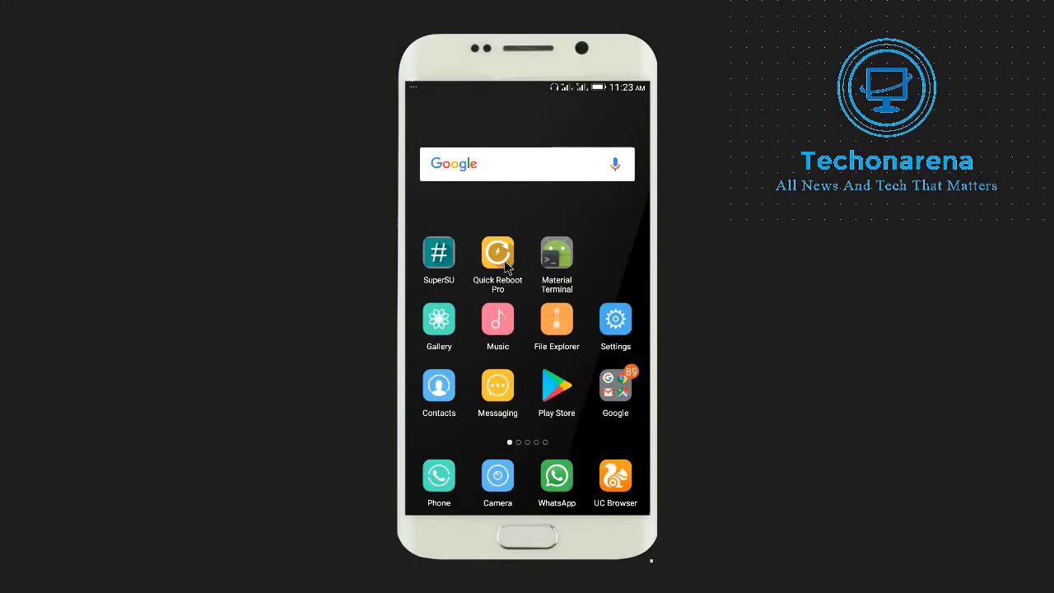
Switch to Quick Reboot Pro and restart the phone in recovery mode.
click(505, 262)
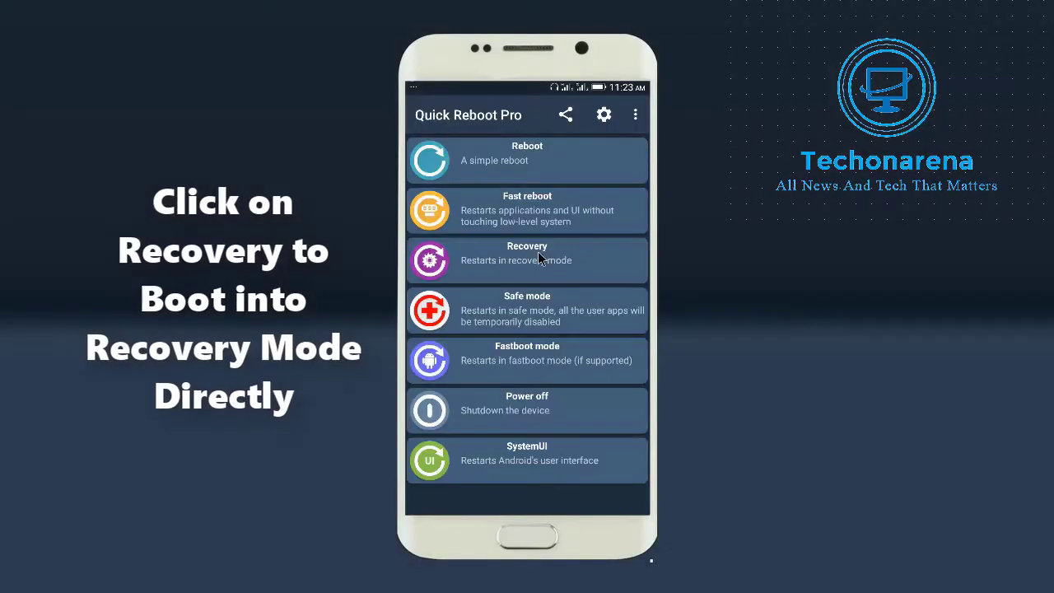
click(504, 260)
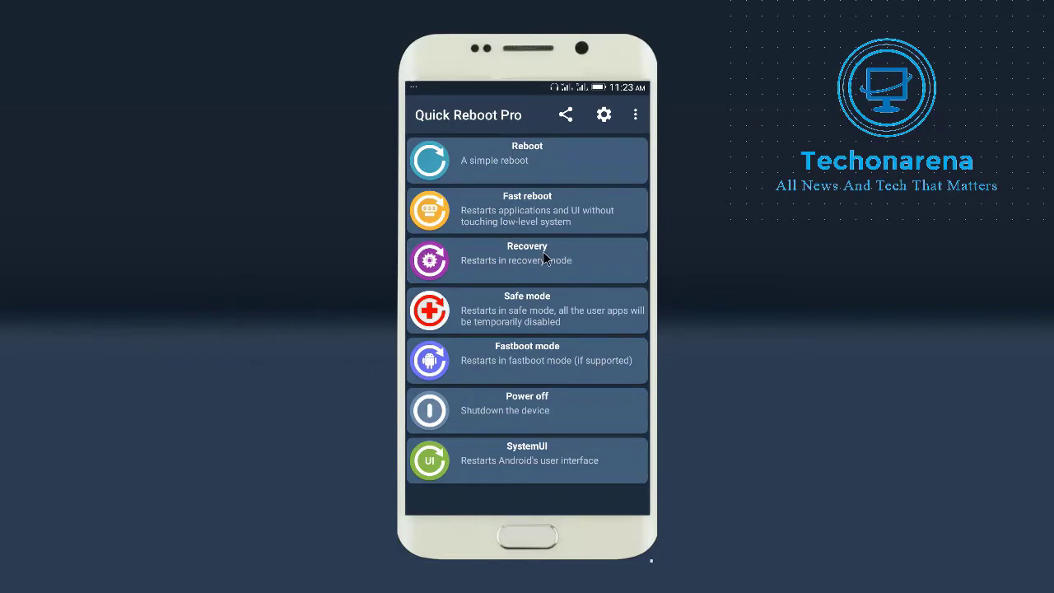
click(550, 260)
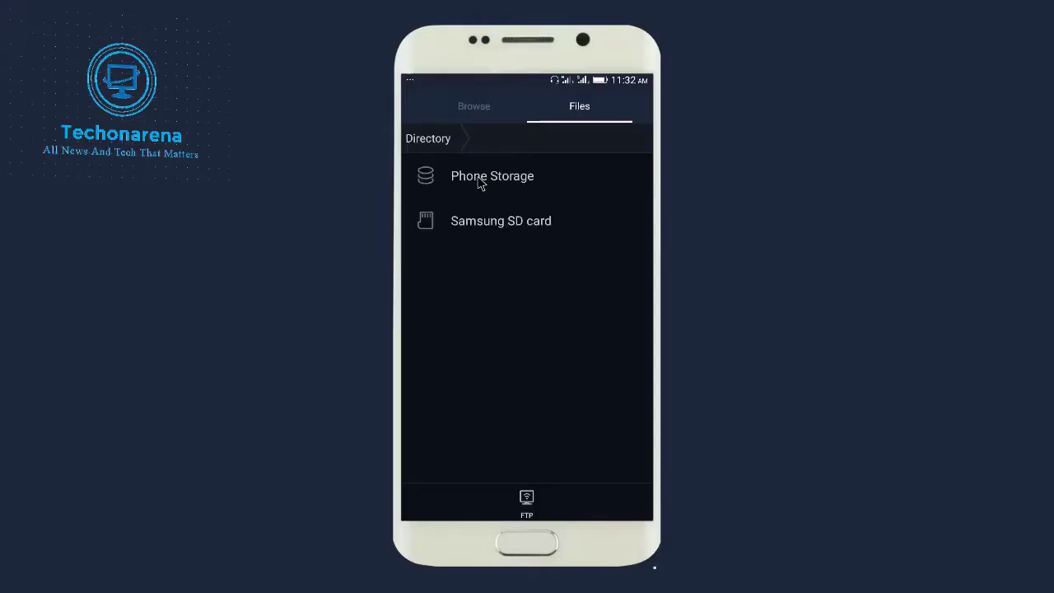
Open gionee.yml from Phone Storage as a text file, just this once, and look through the device details it contains.
click(480, 183)
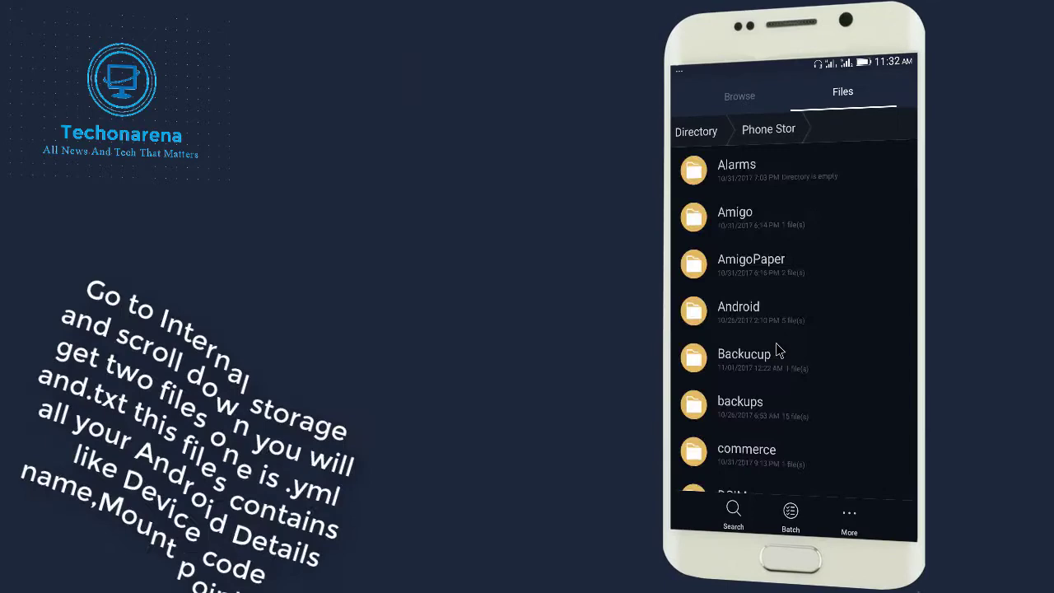
drag(776, 351, 782, 235)
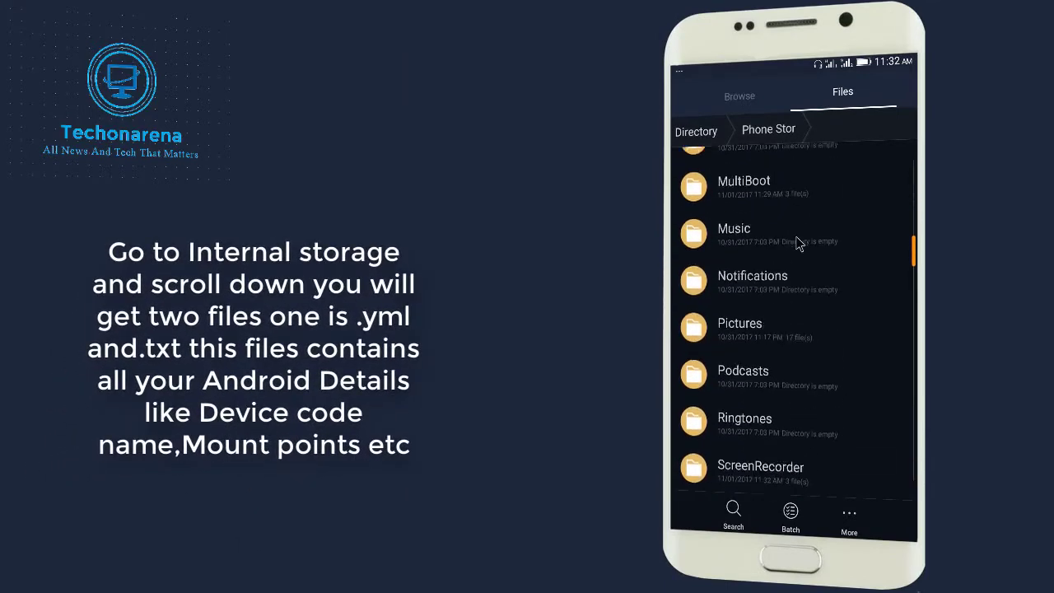
scroll(791, 304, down, 10)
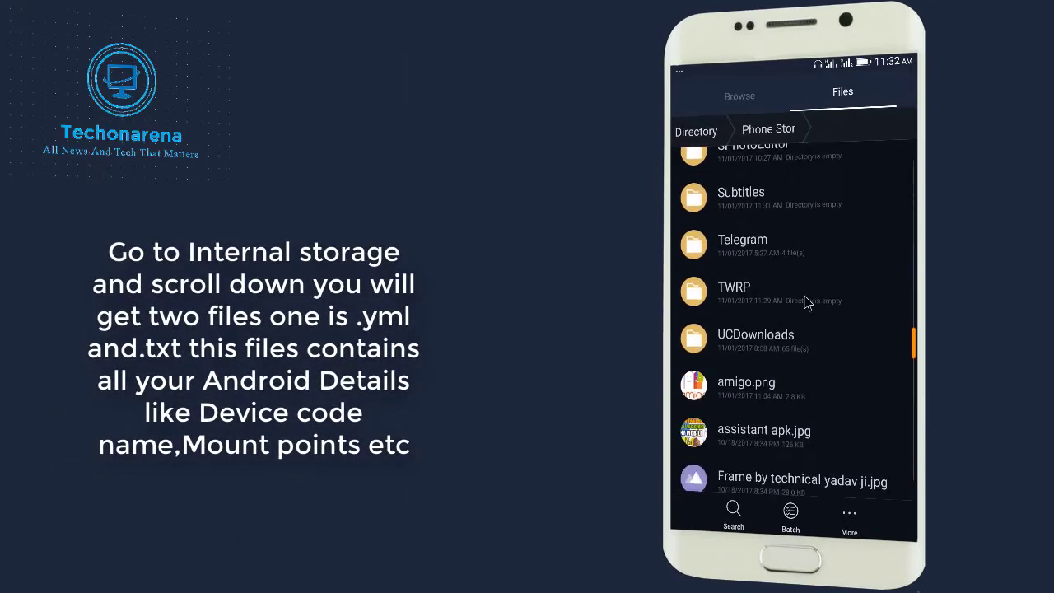
scroll(803, 329, down, 2)
scroll(775, 437, down, 1)
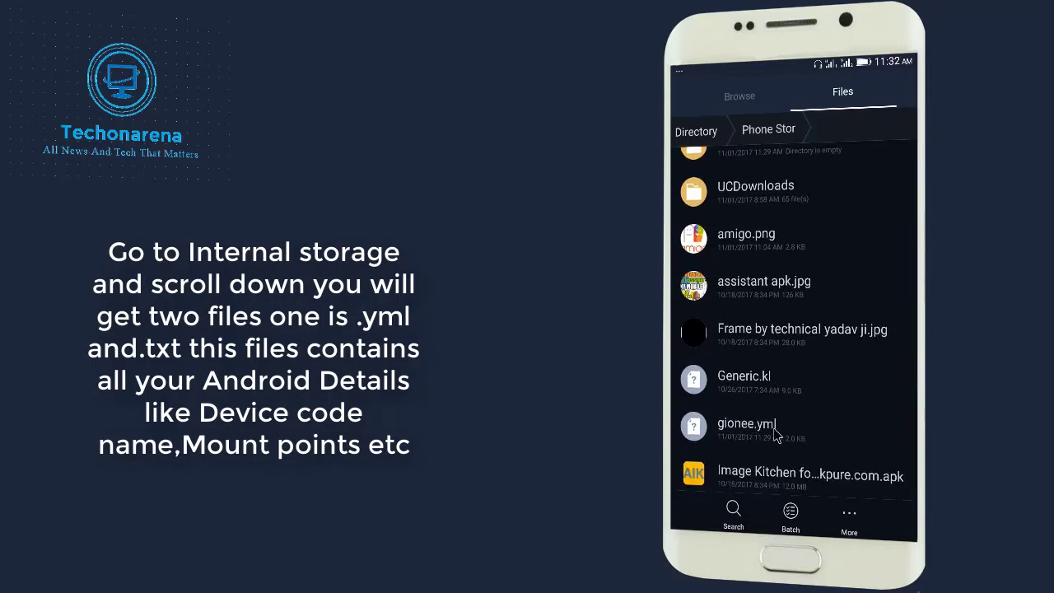
scroll(776, 432, down, 1)
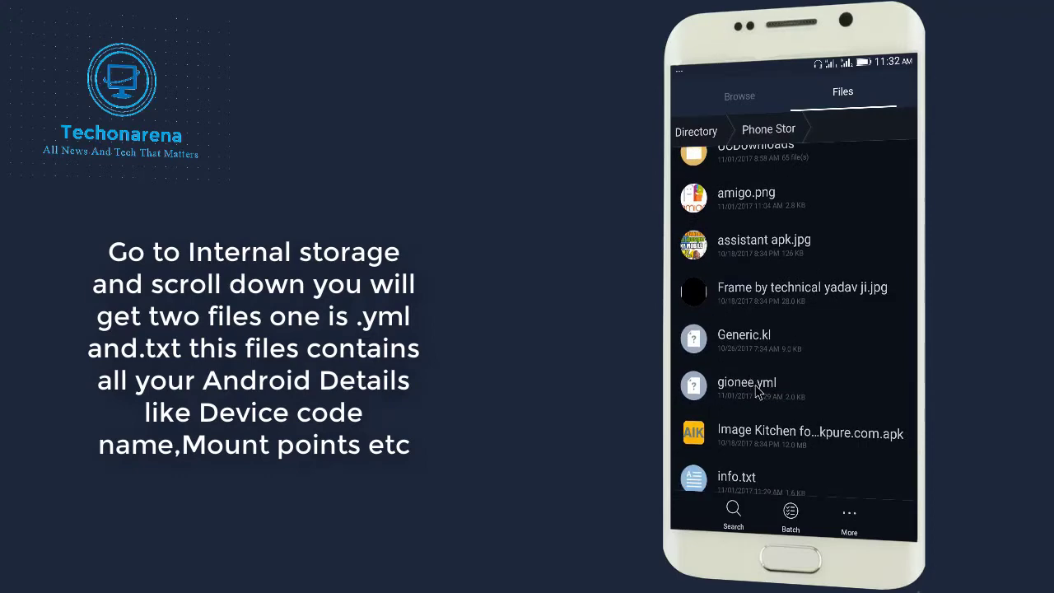
click(756, 390)
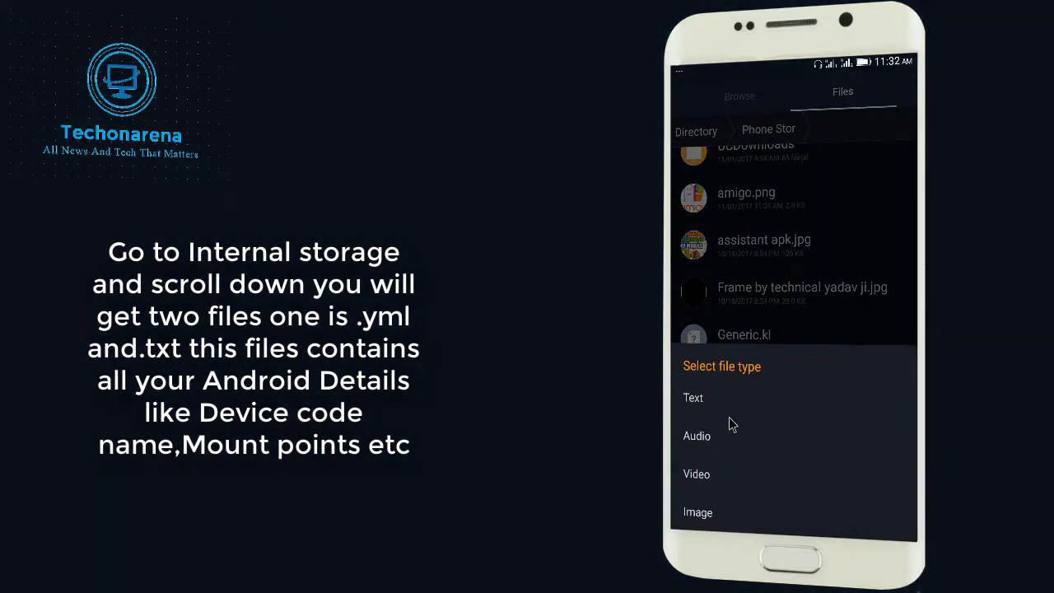
click(709, 401)
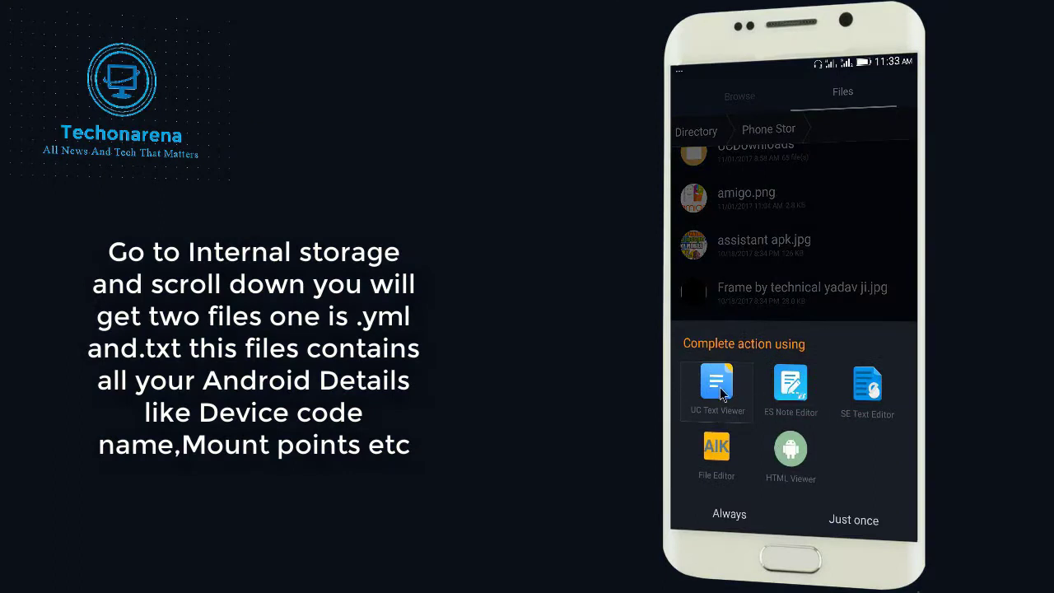
click(851, 525)
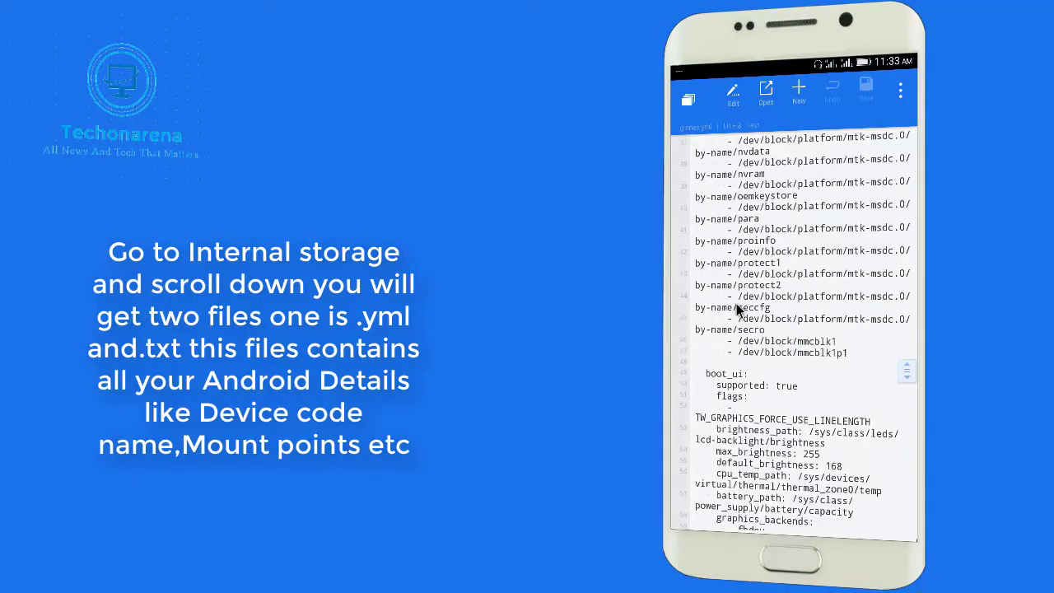
scroll(762, 363, down, 1)
scroll(781, 387, up, 5)
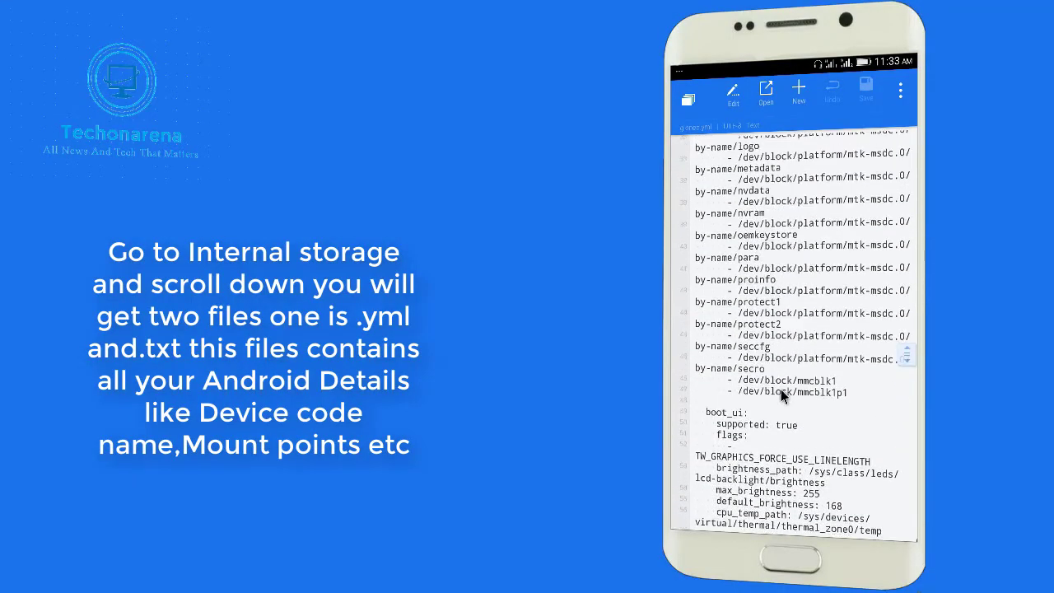
scroll(782, 349, up, 10)
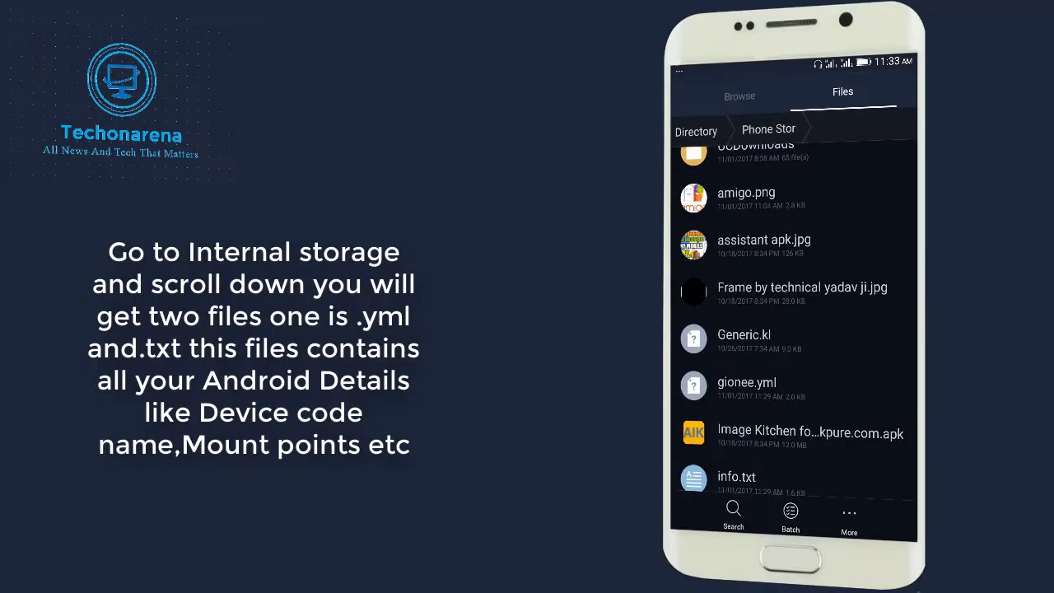
Open info.txt from the same Phone Storage folder with ES Note Editor, just this once.
click(784, 484)
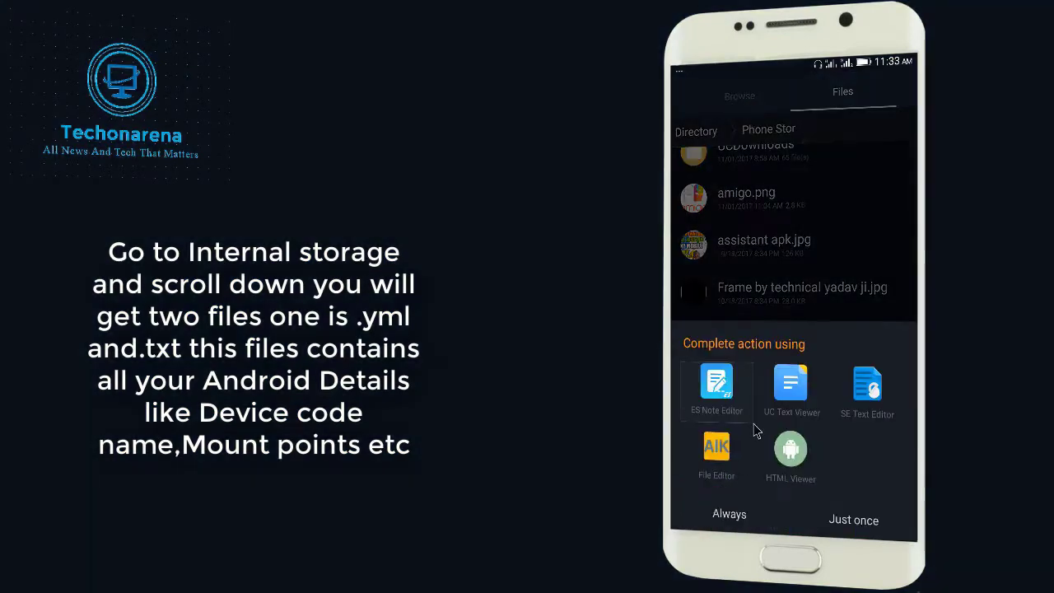
click(851, 521)
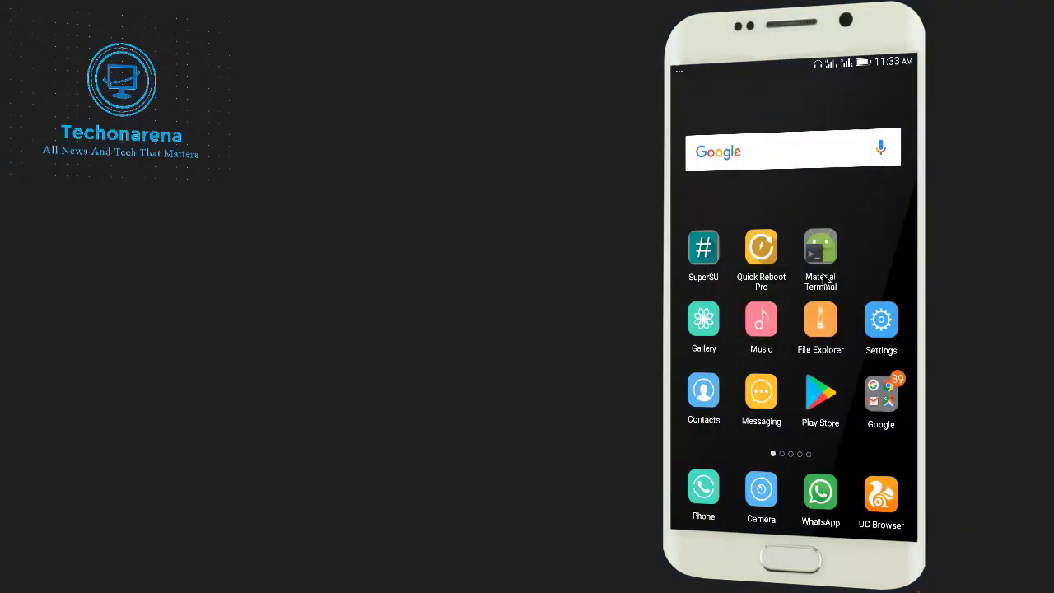
Switch to Material Terminal, run su with superuser access granted, and run dbp.sh to launch the patcher.
click(820, 254)
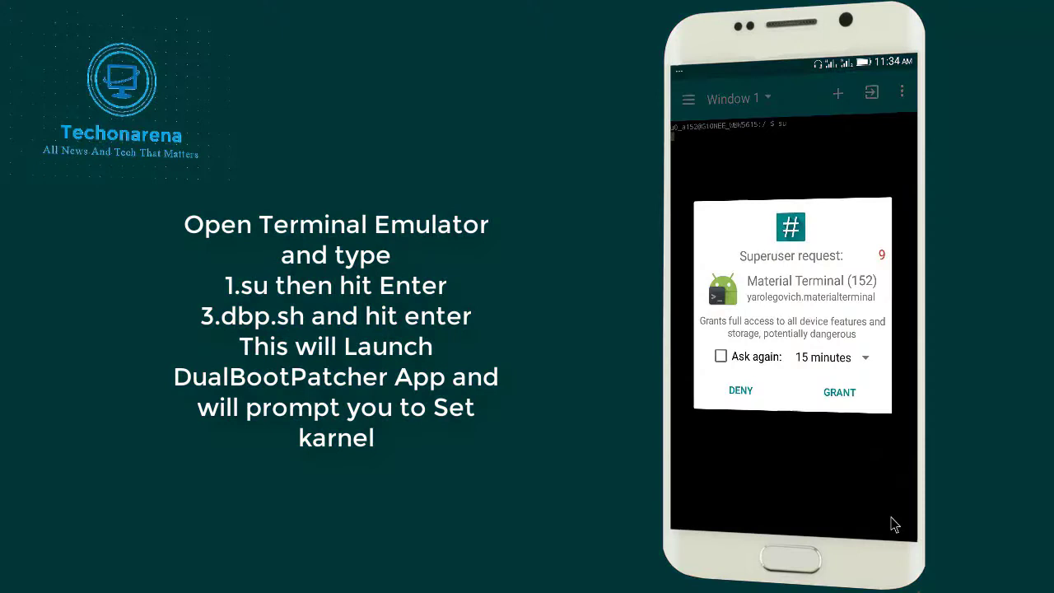
click(856, 392)
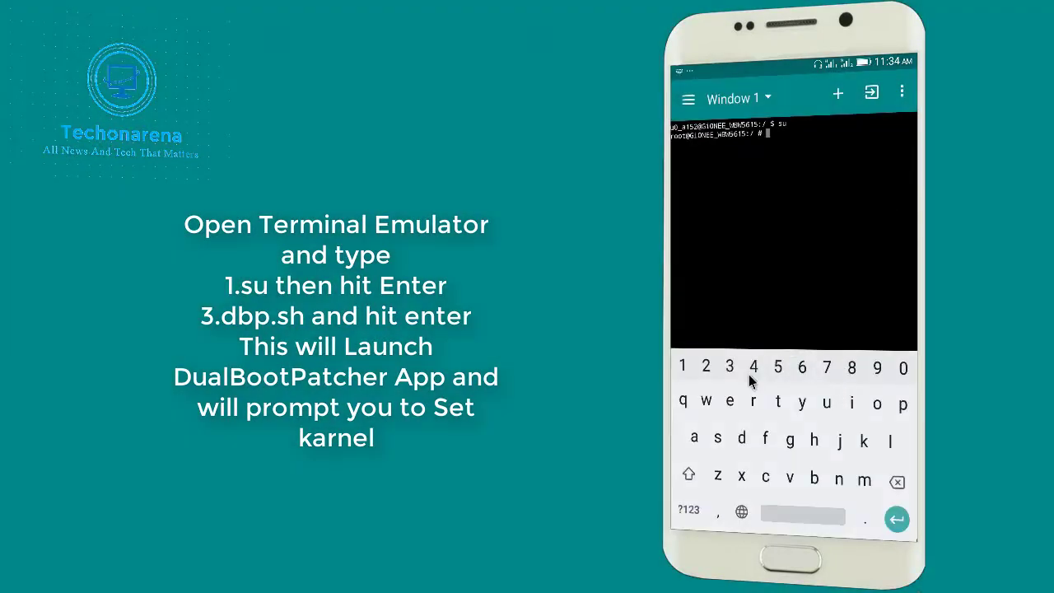
text(db)
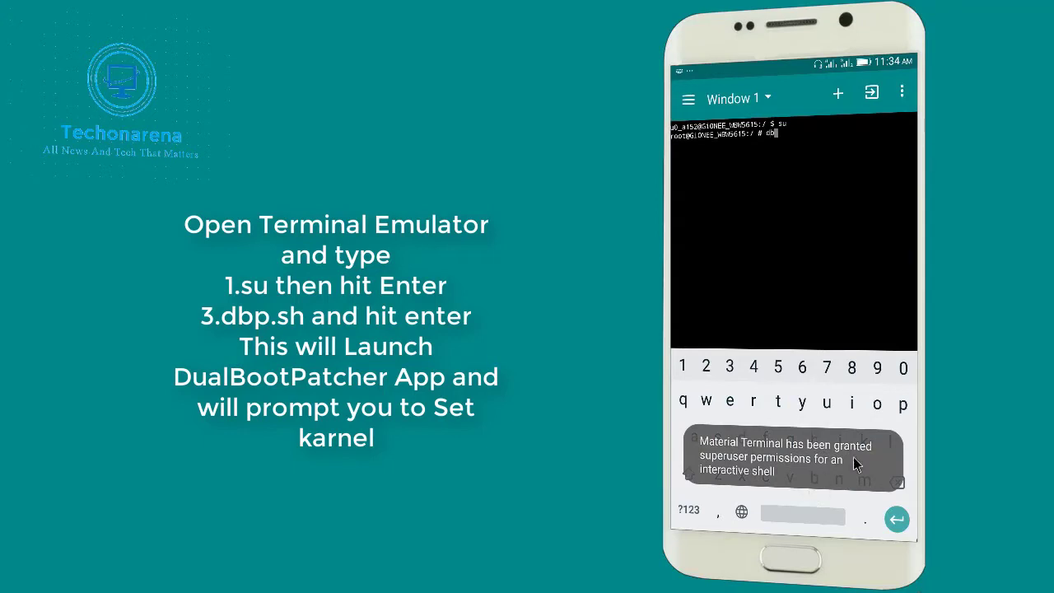
text(p.sh)
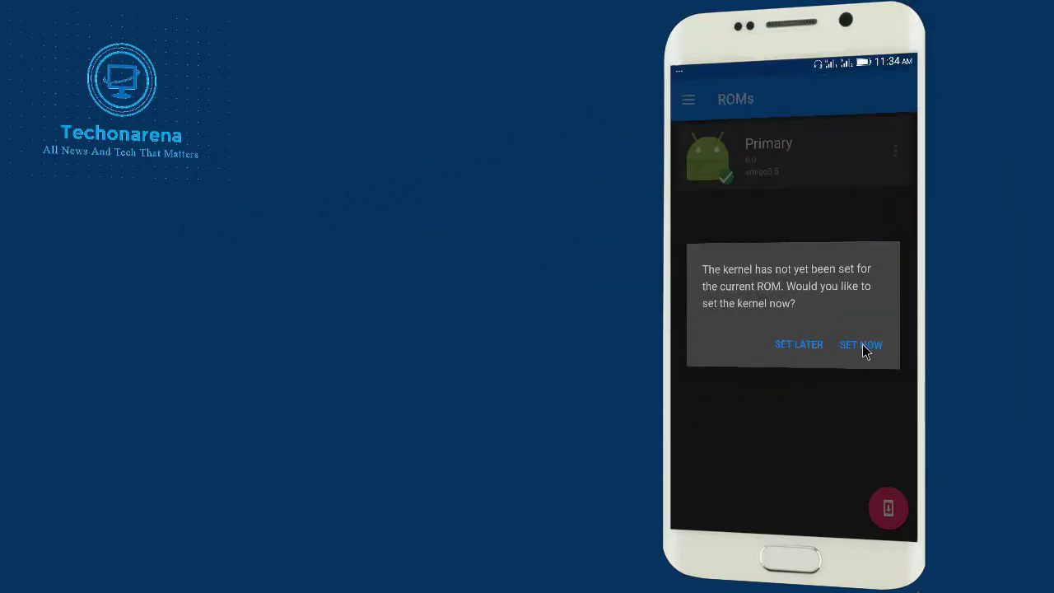
Set the kernel for the current ROM and update the Boot UI in the patcher's settings.
click(857, 347)
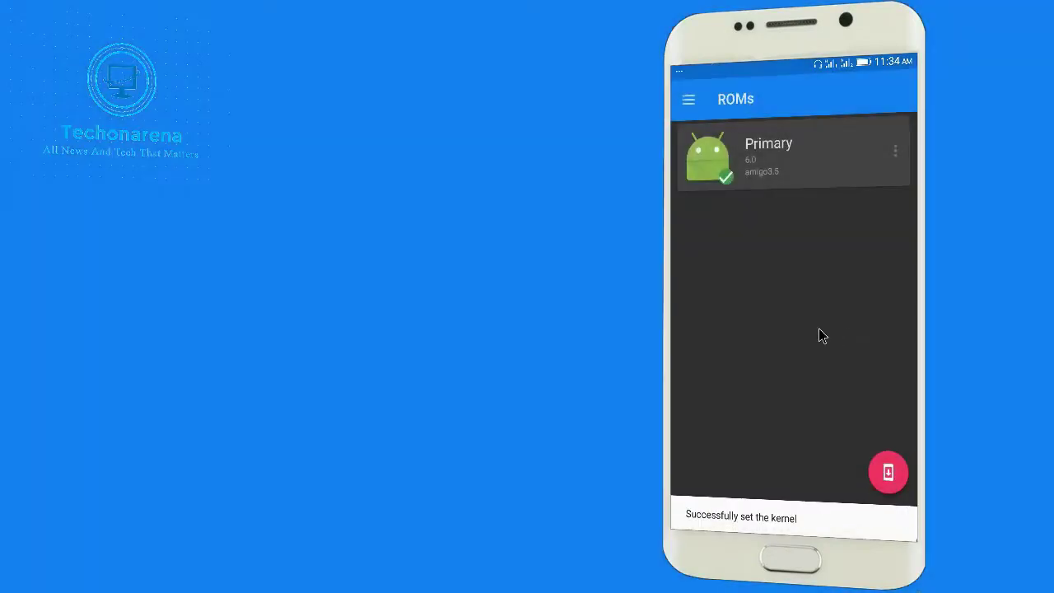
click(689, 102)
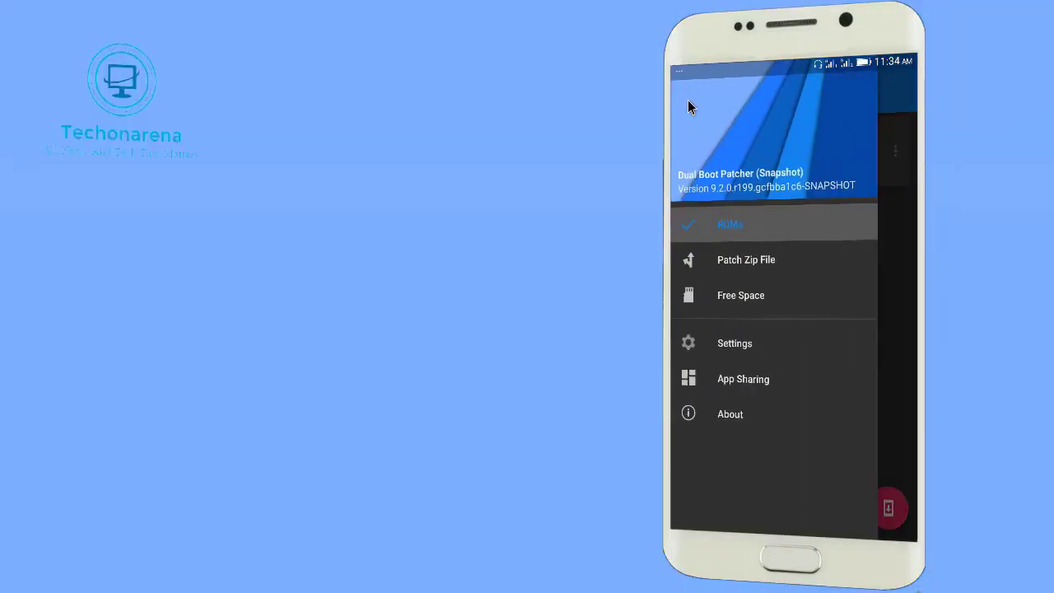
click(735, 346)
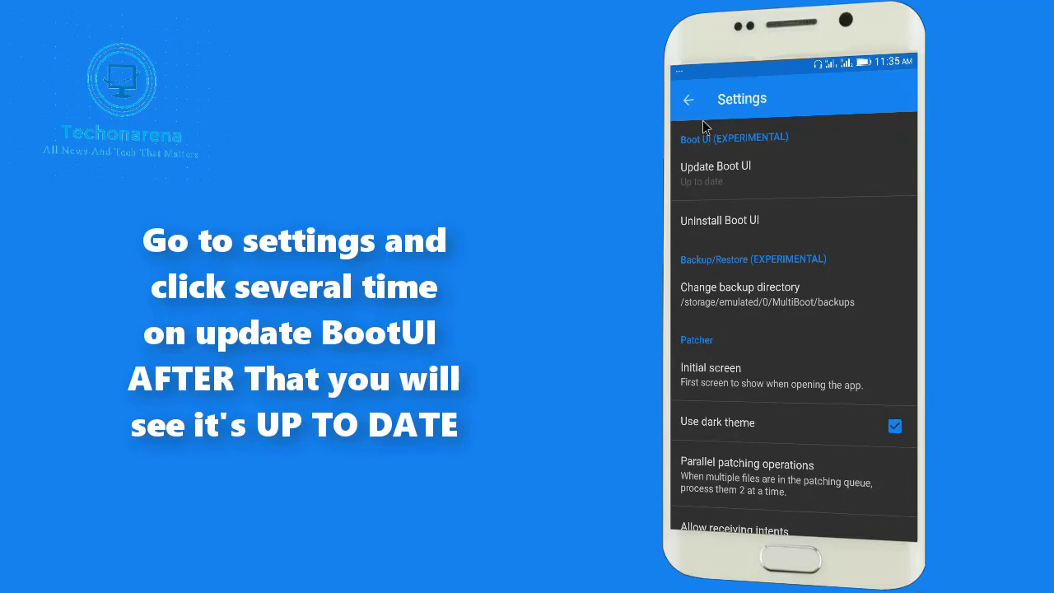
click(689, 100)
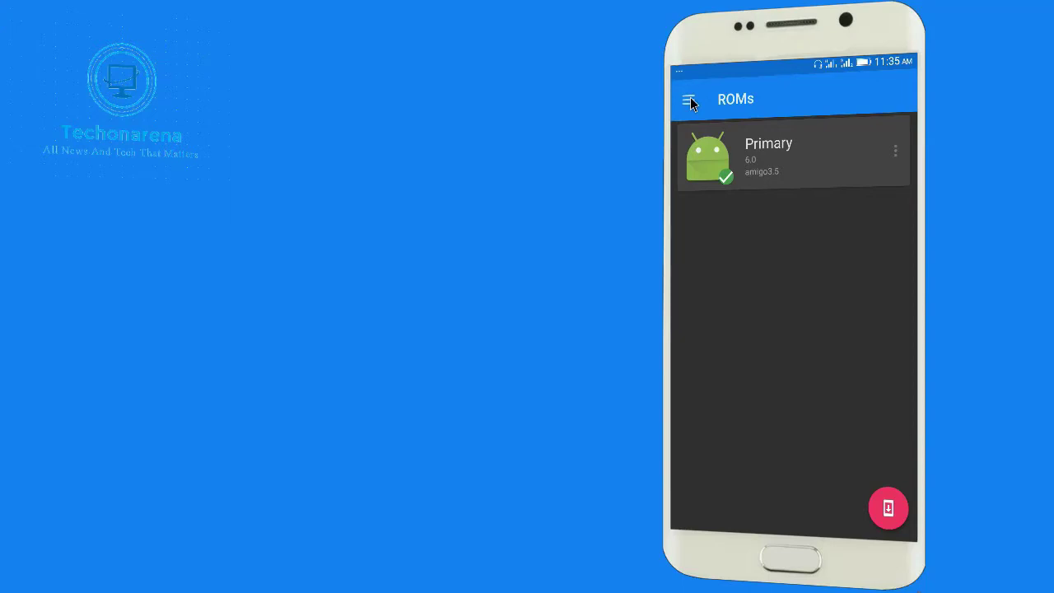
Enable the Show Exit button and Show Reboot button options in the patcher's settings.
click(689, 100)
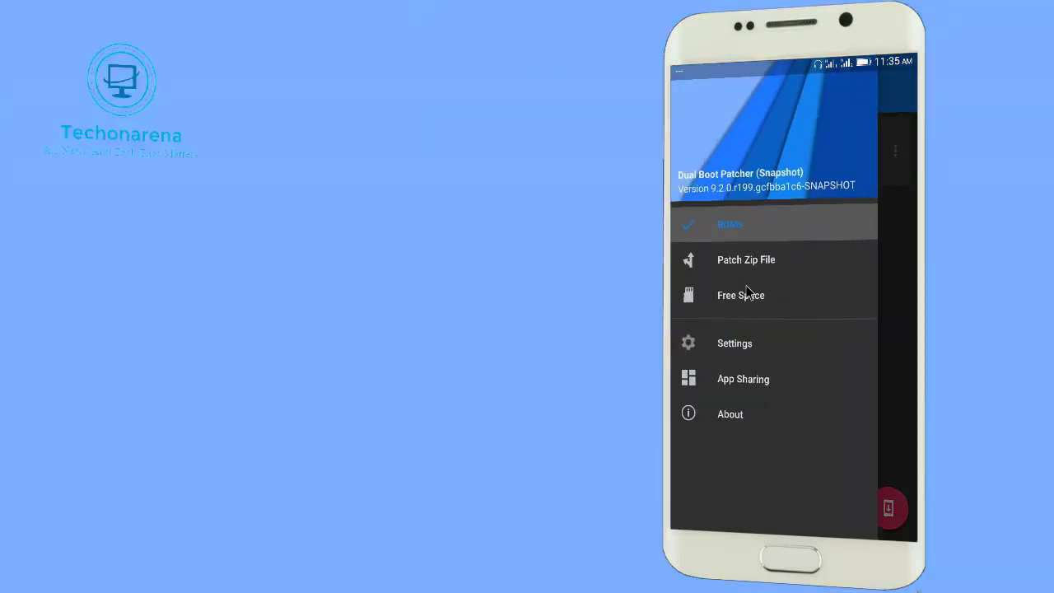
click(731, 342)
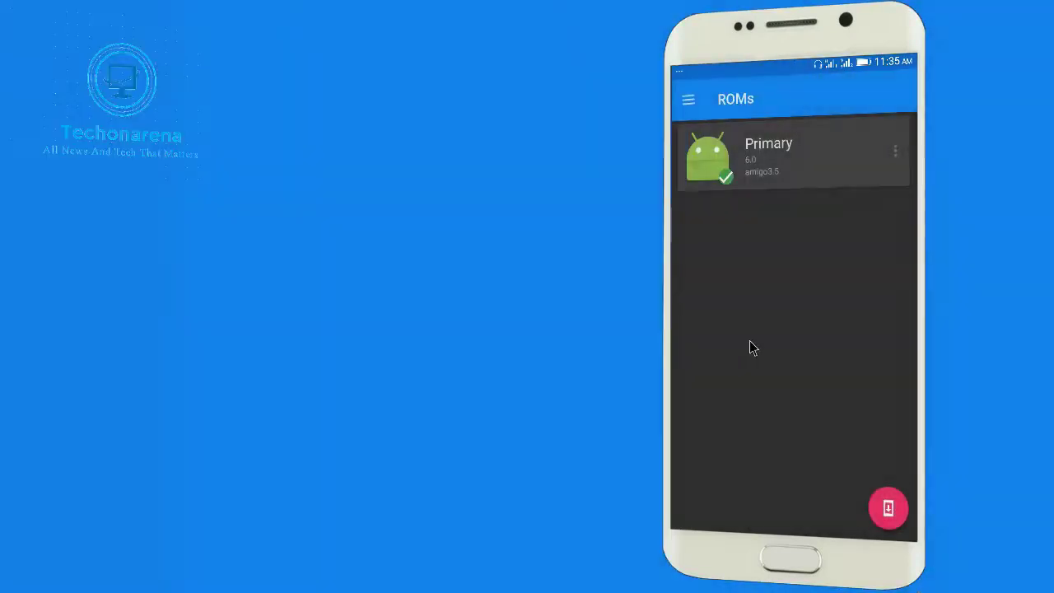
scroll(741, 329, down, 4)
scroll(801, 493, down, 2)
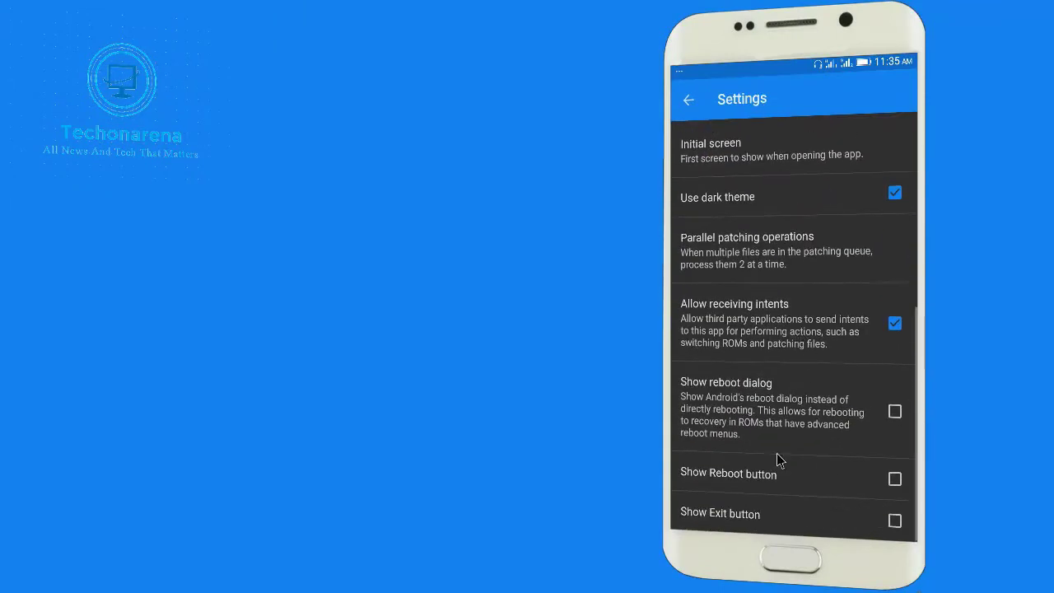
click(896, 522)
click(895, 480)
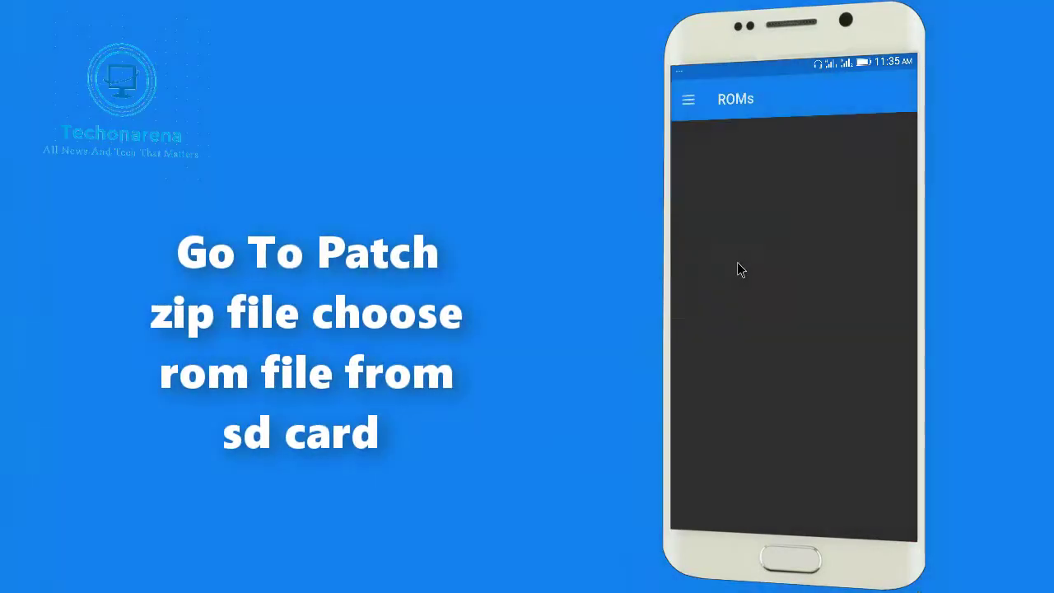
Add the flashable zip RR-v5.8.4_P5W_by_ALSAN.zip for patching and check the list of supported devices for the phone.
click(888, 505)
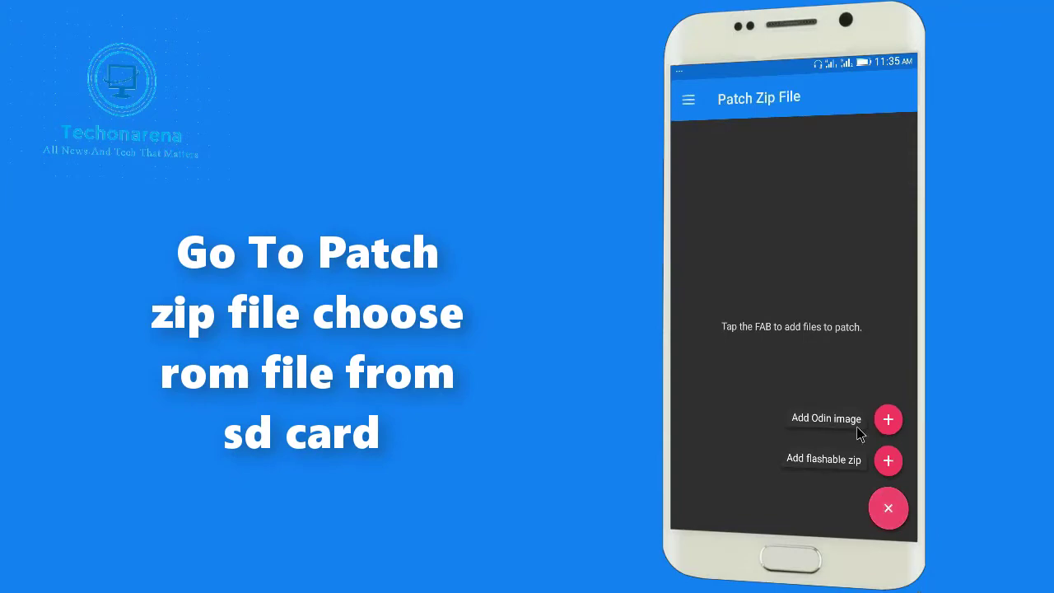
click(888, 461)
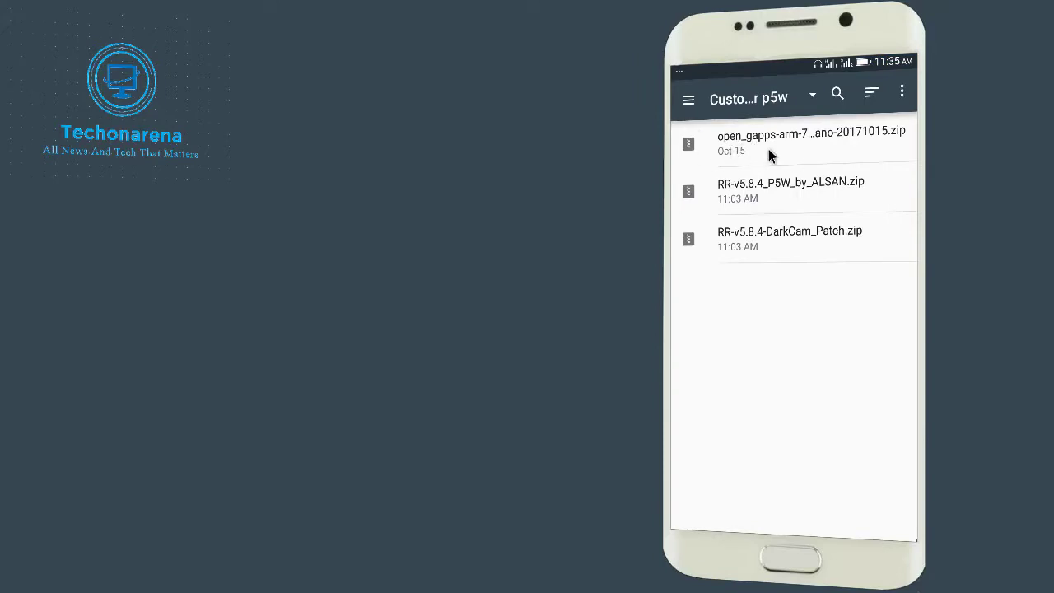
click(774, 194)
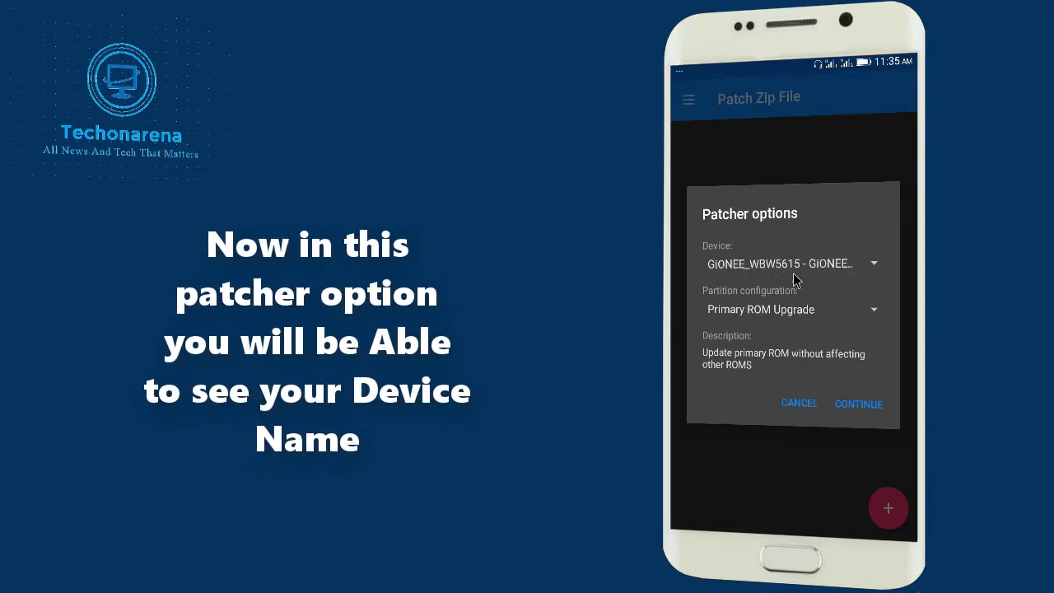
click(835, 266)
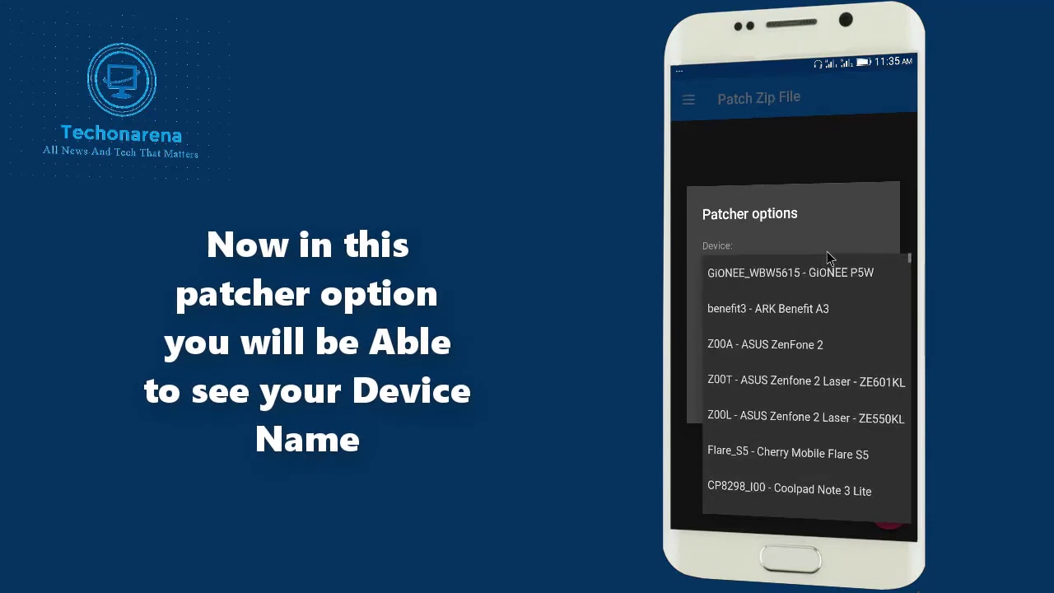
click(822, 238)
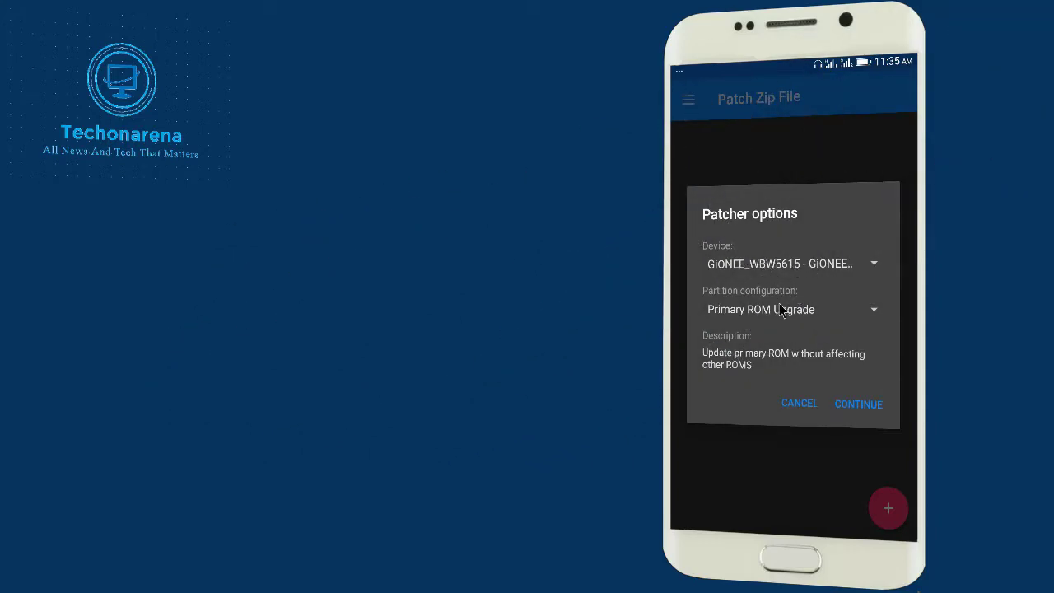
Set the partition configuration to Extsd slot with the ID rr and continue to saving the patched zip.
click(781, 313)
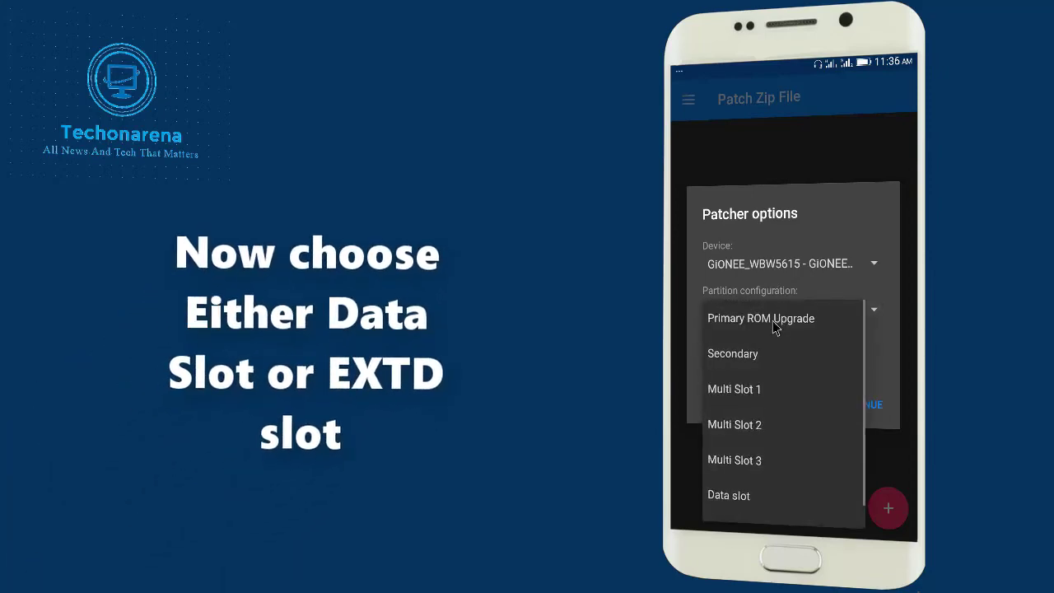
drag(766, 424, 770, 352)
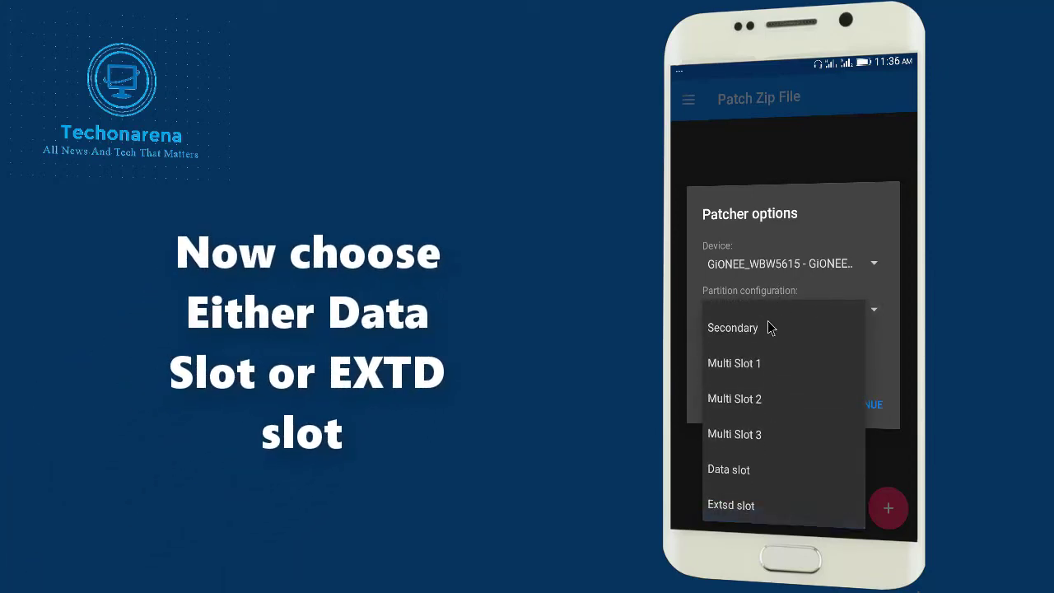
click(746, 505)
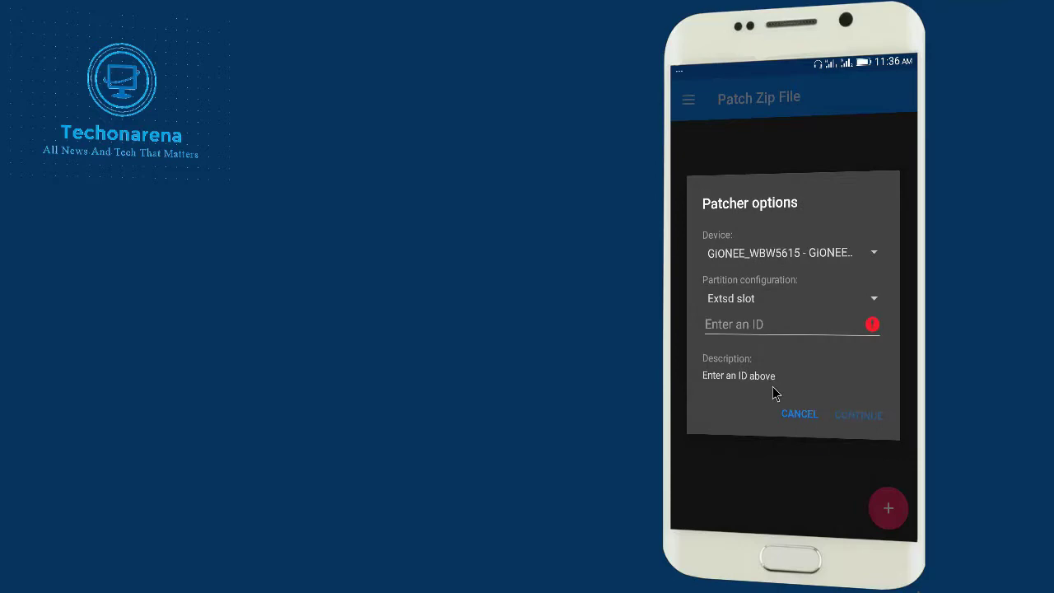
click(770, 326)
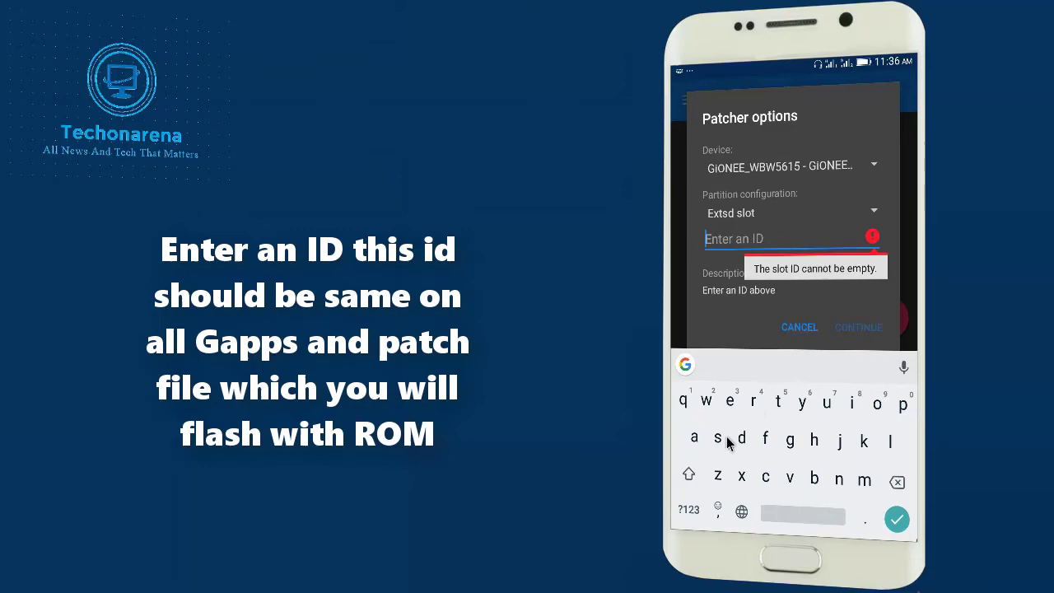
click(753, 404)
click(754, 404)
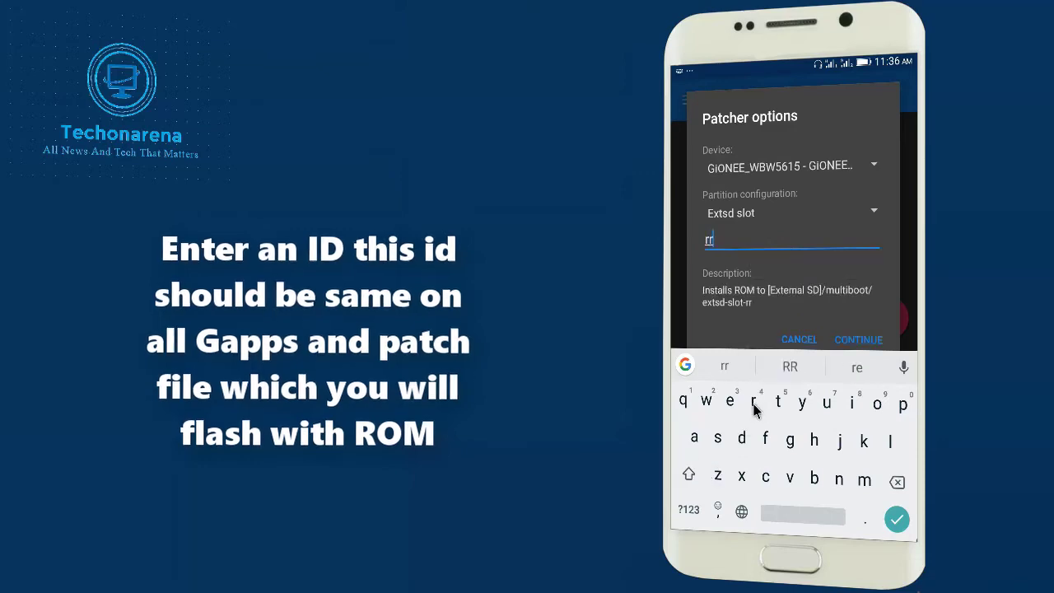
click(848, 343)
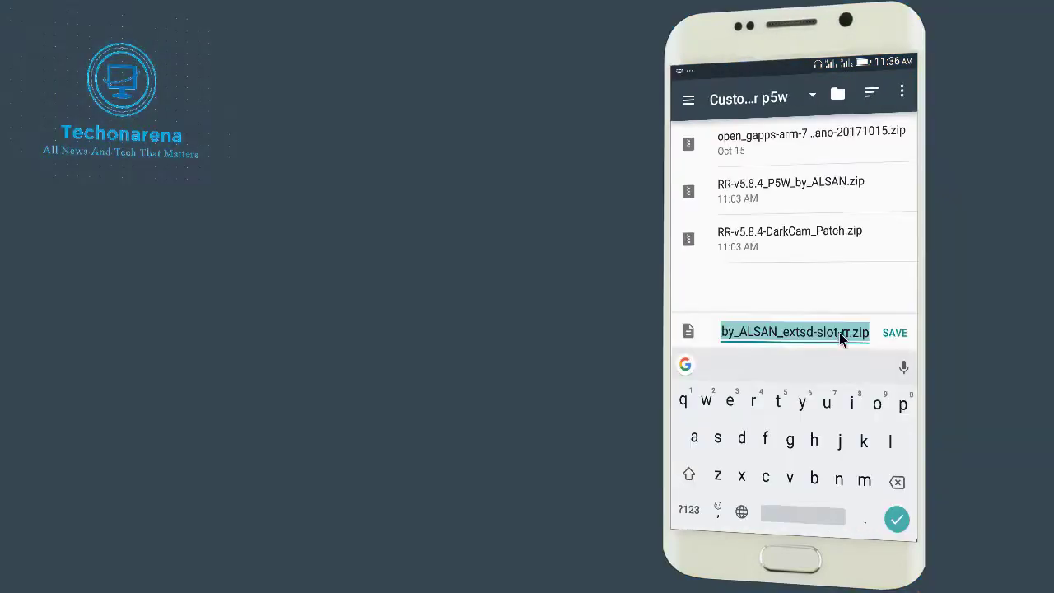
Save the patched ROM zip's output file and queue the open_gapps-arm-7.1-nano zip for the Extsd slot with the ID rr.
click(896, 333)
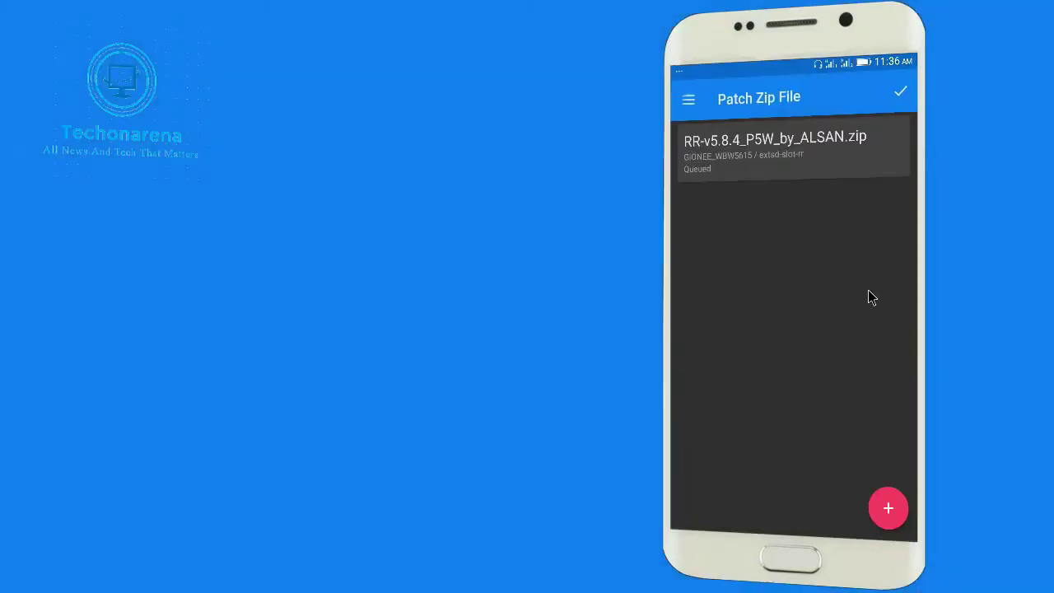
click(887, 509)
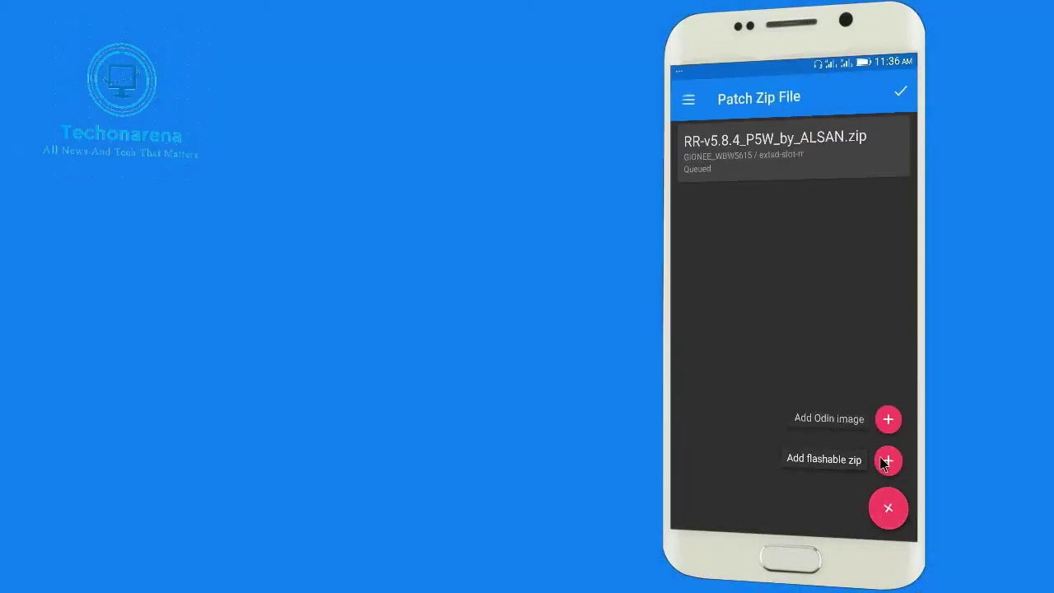
click(887, 458)
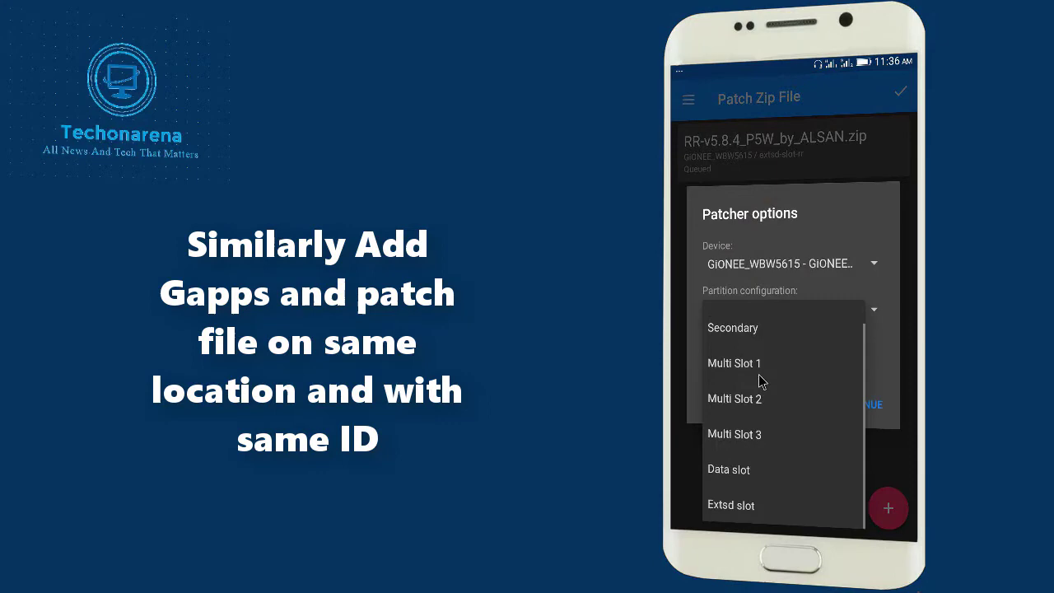
click(741, 506)
click(735, 323)
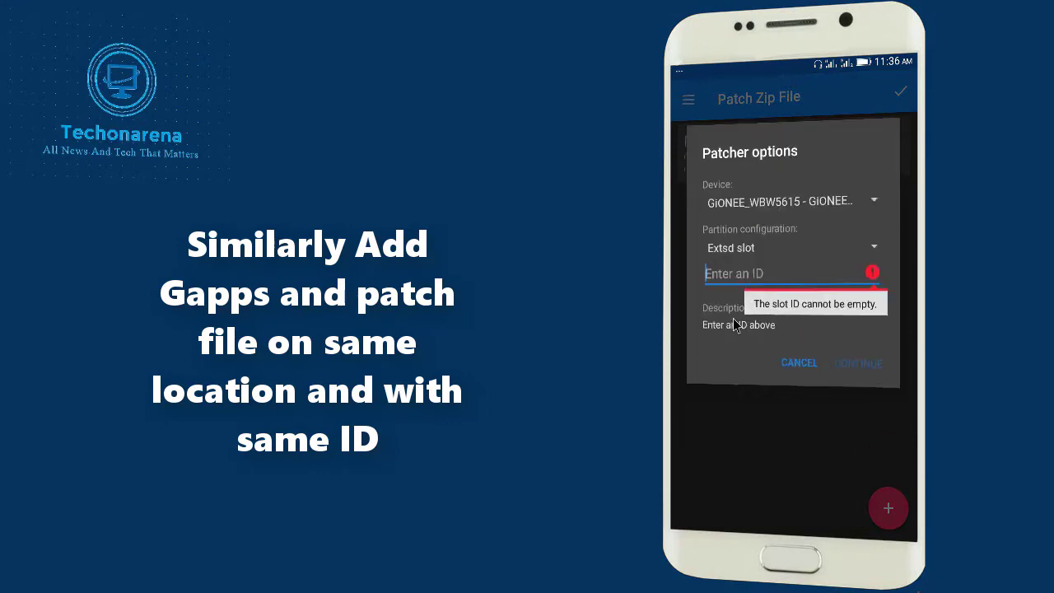
text(rr)
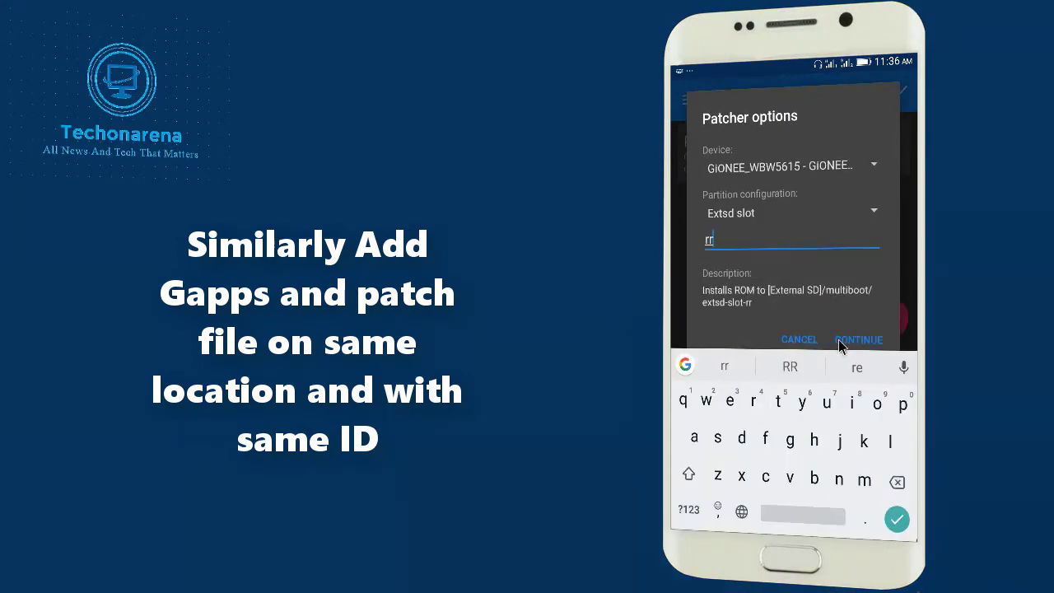
click(837, 338)
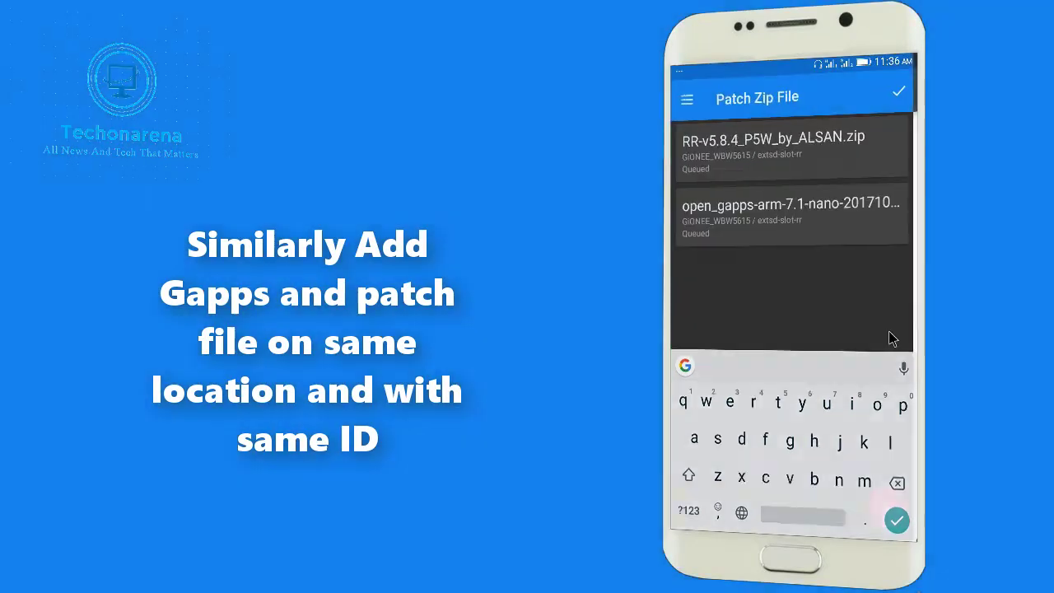
click(896, 337)
Queue RR-v5.8.4-DarkCam_Patch.zip for the Extsd slot with the ID rr and patch all the queued zips.
click(894, 502)
click(887, 460)
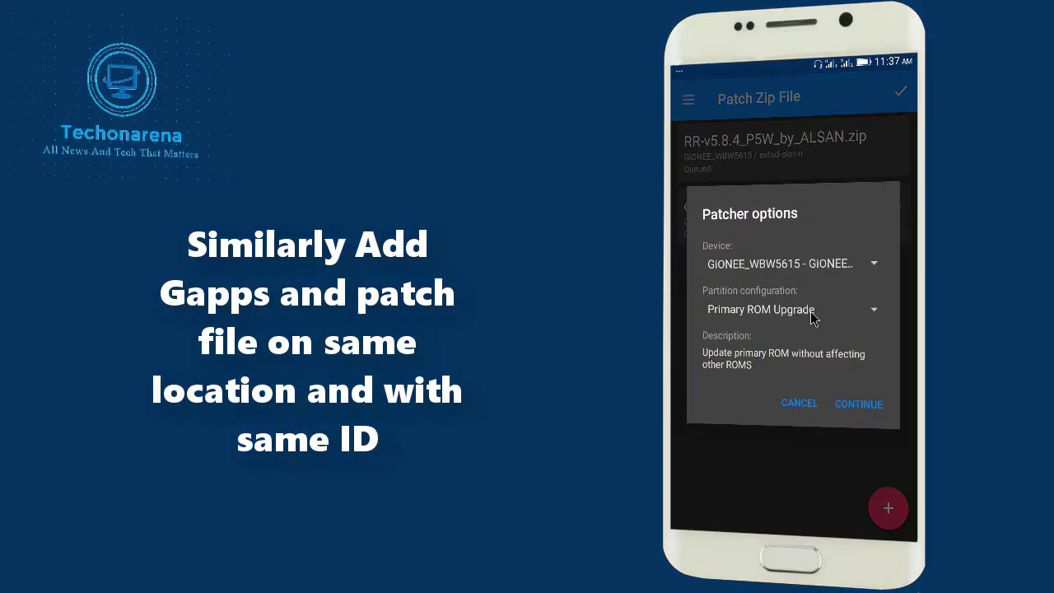
click(808, 311)
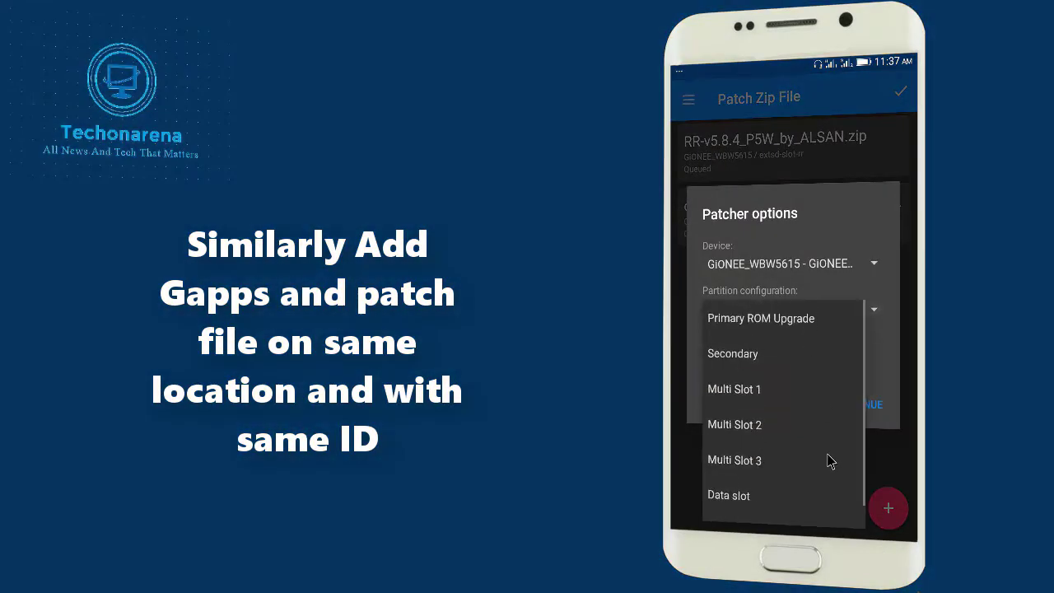
scroll(796, 504, down, 1)
click(796, 505)
click(750, 326)
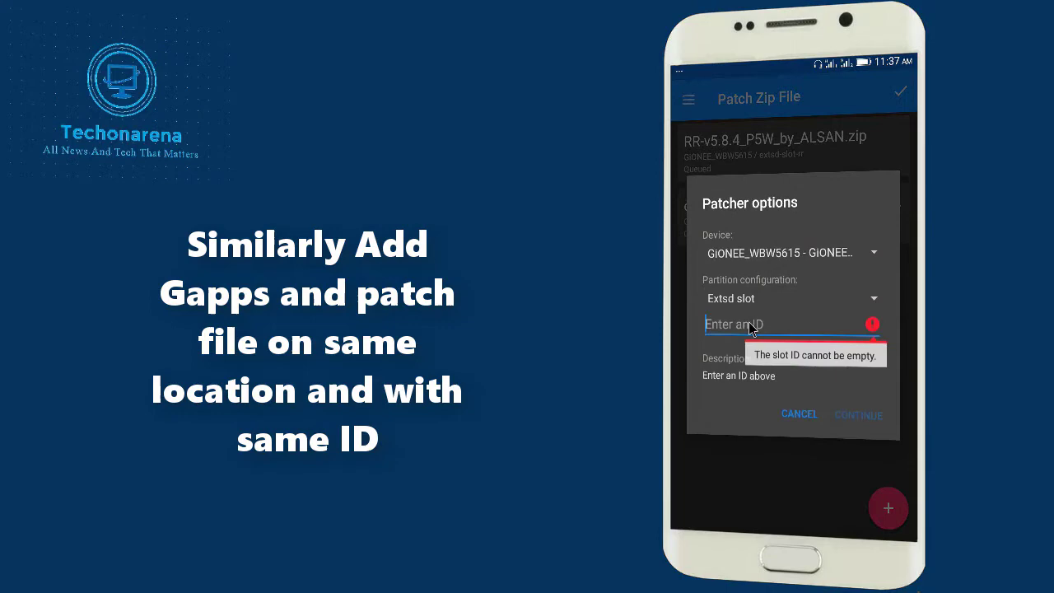
text(rr)
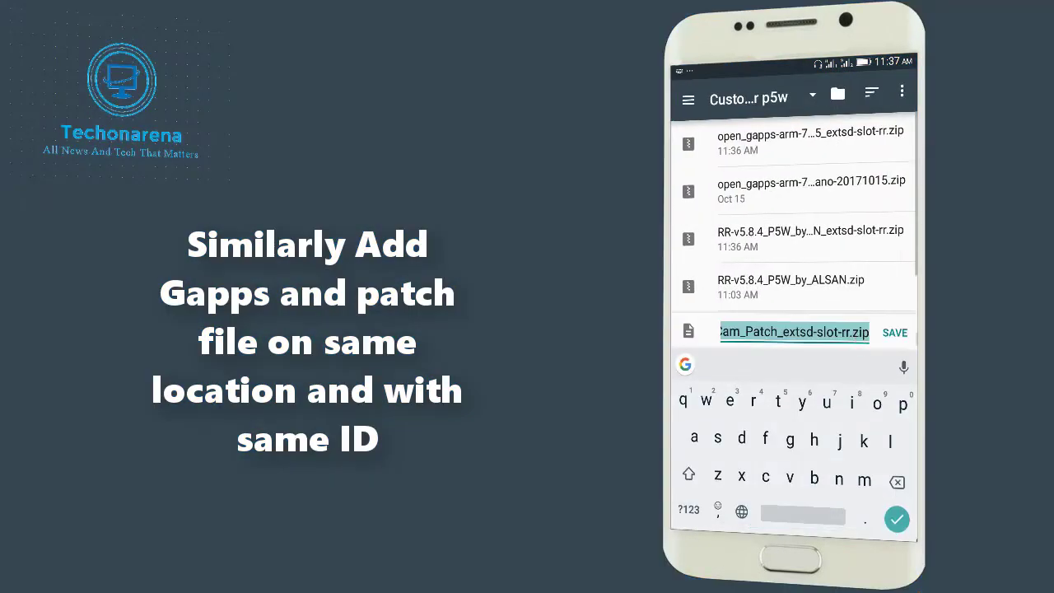
click(896, 334)
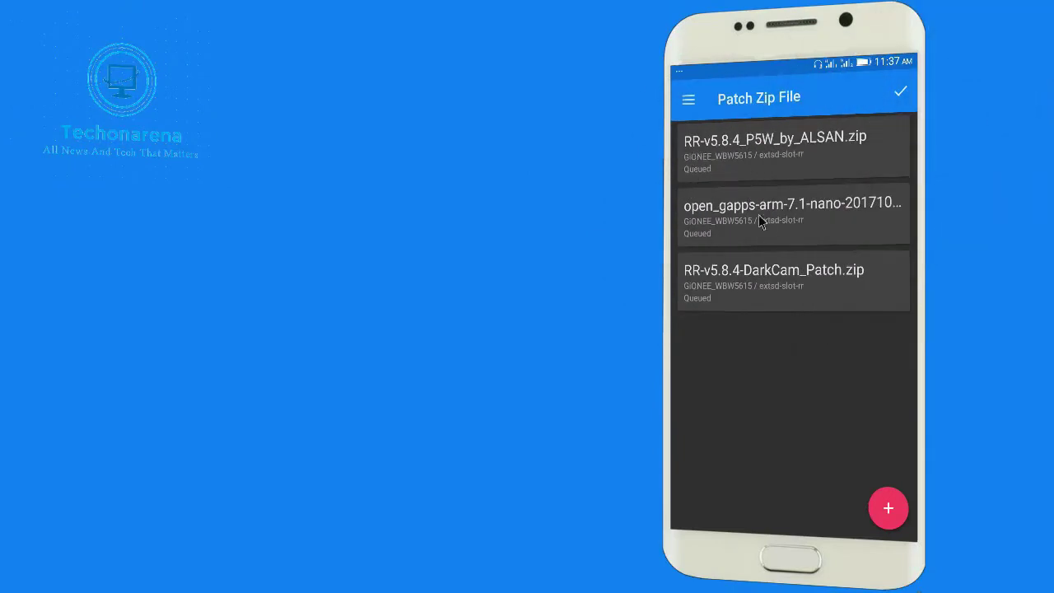
click(899, 94)
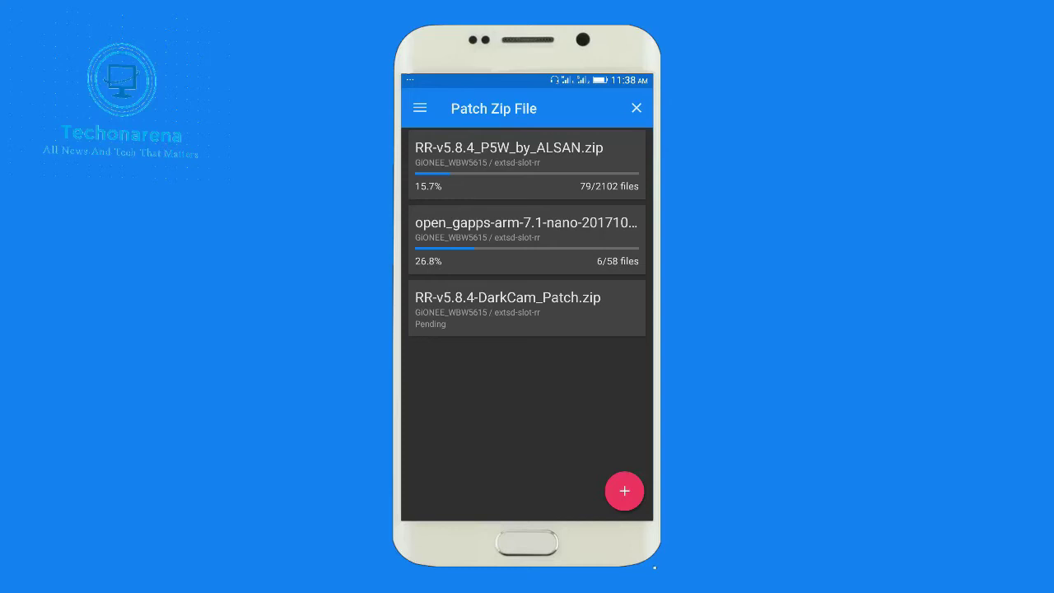
drag(462, 76, 480, 202)
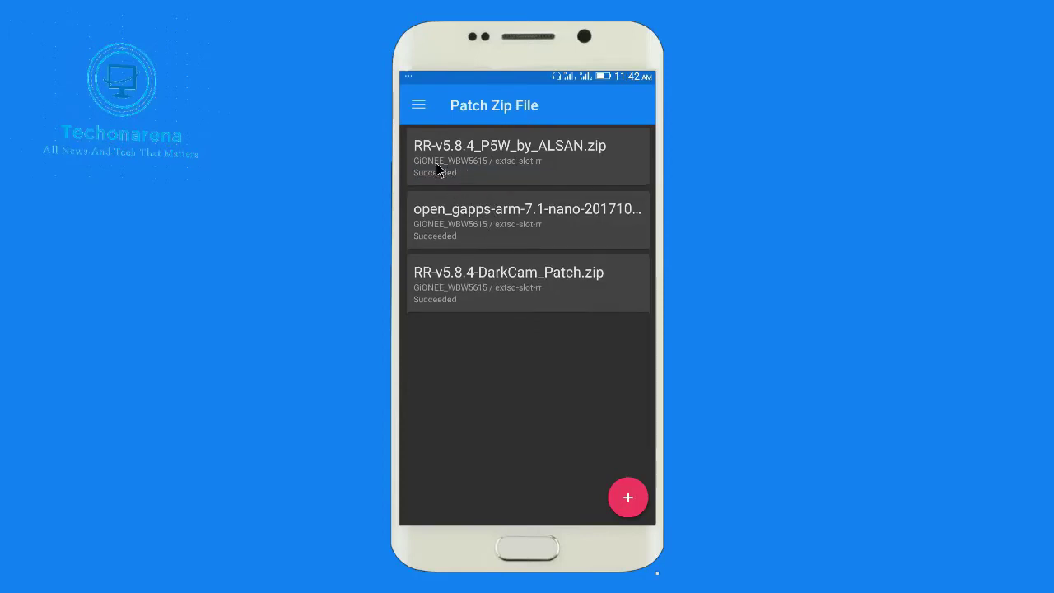
Force an update of the primary ROM's ramdisk and postpone the reboot.
click(419, 106)
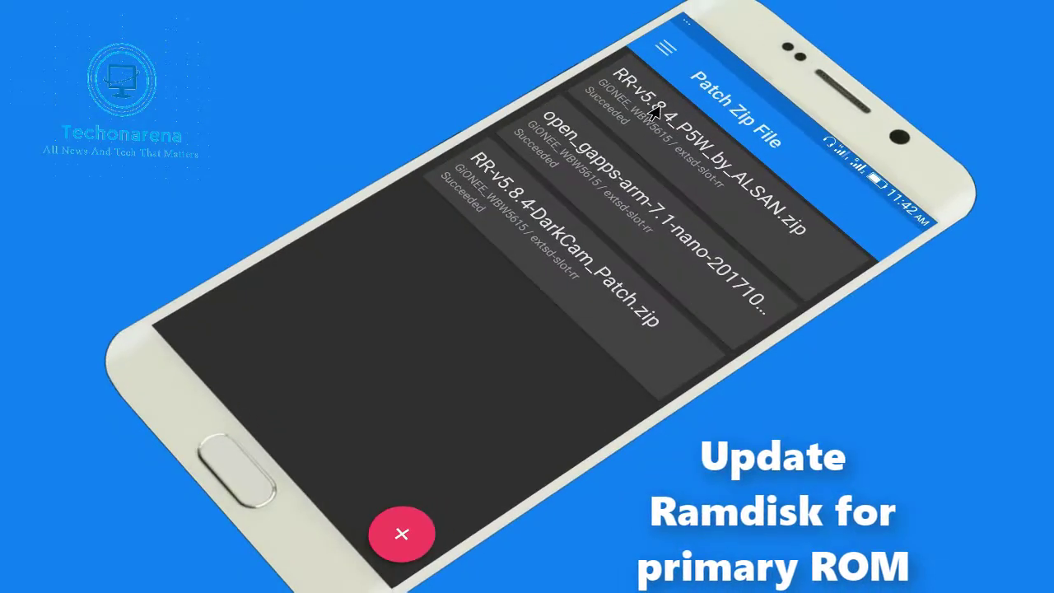
click(663, 49)
click(577, 175)
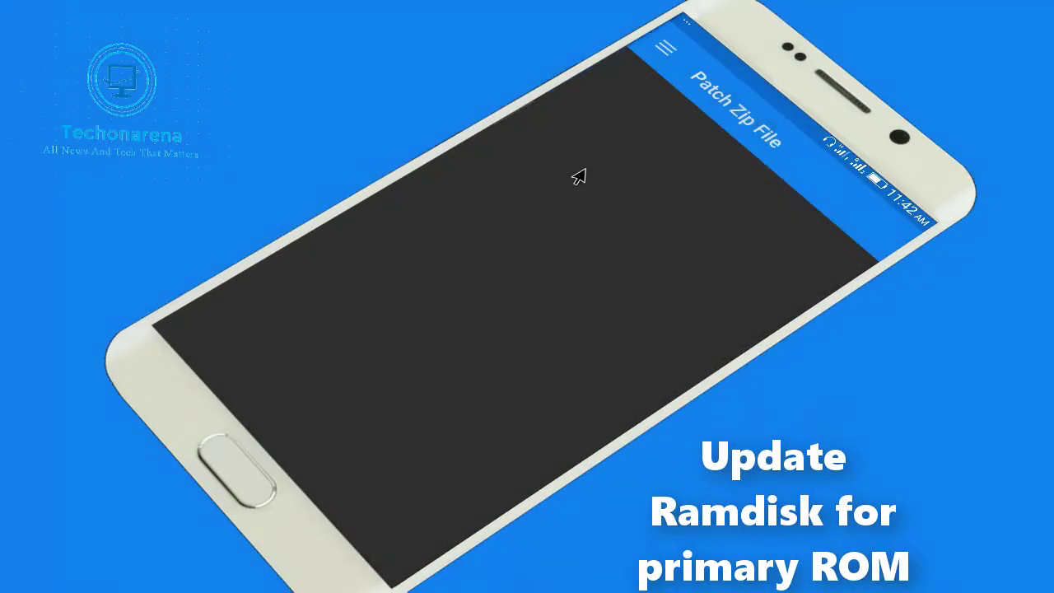
click(805, 275)
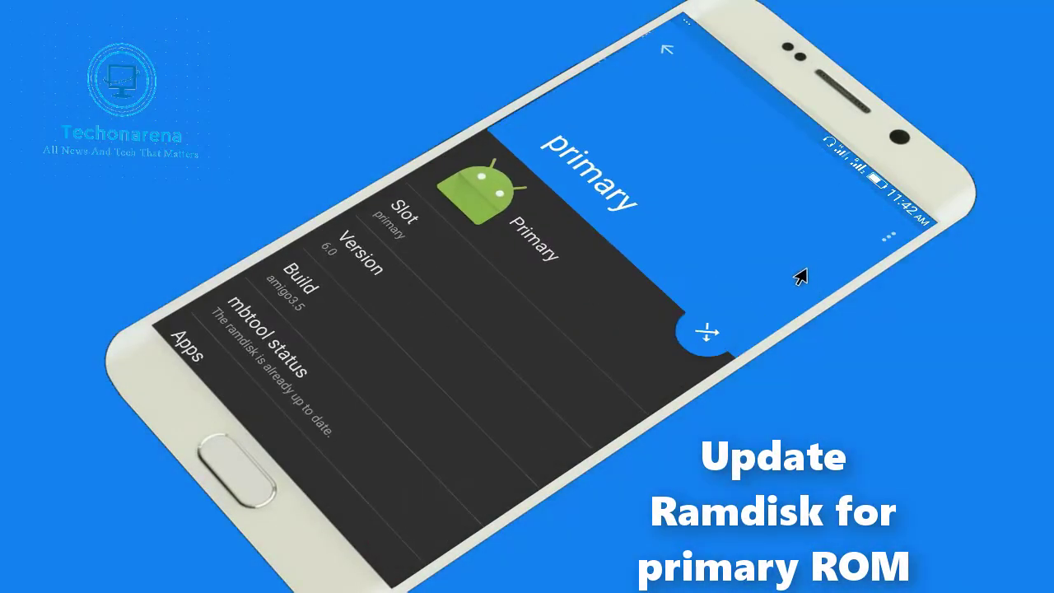
drag(419, 365, 529, 288)
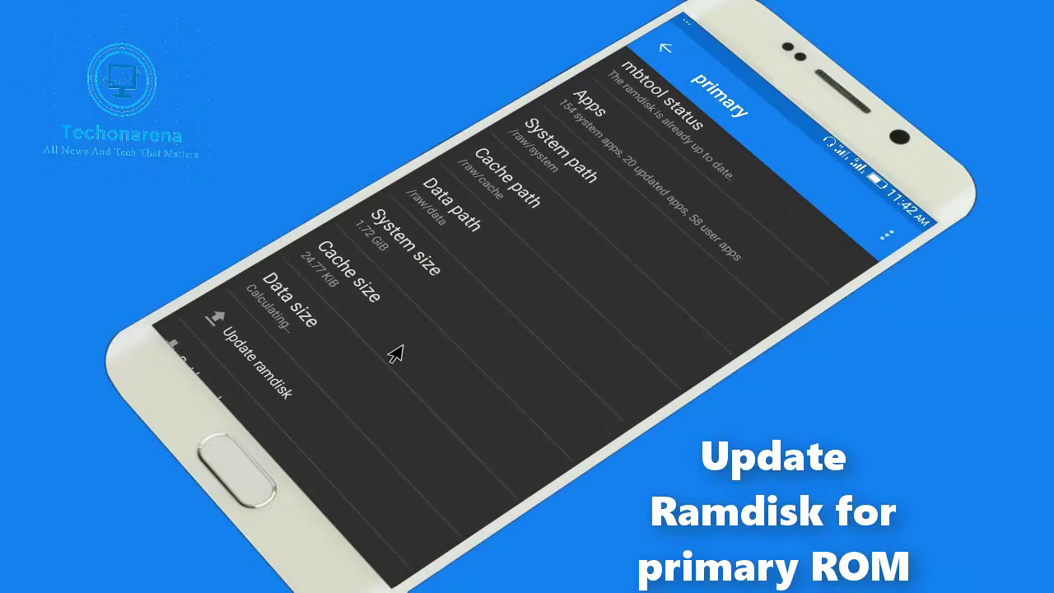
drag(392, 353, 454, 299)
click(318, 321)
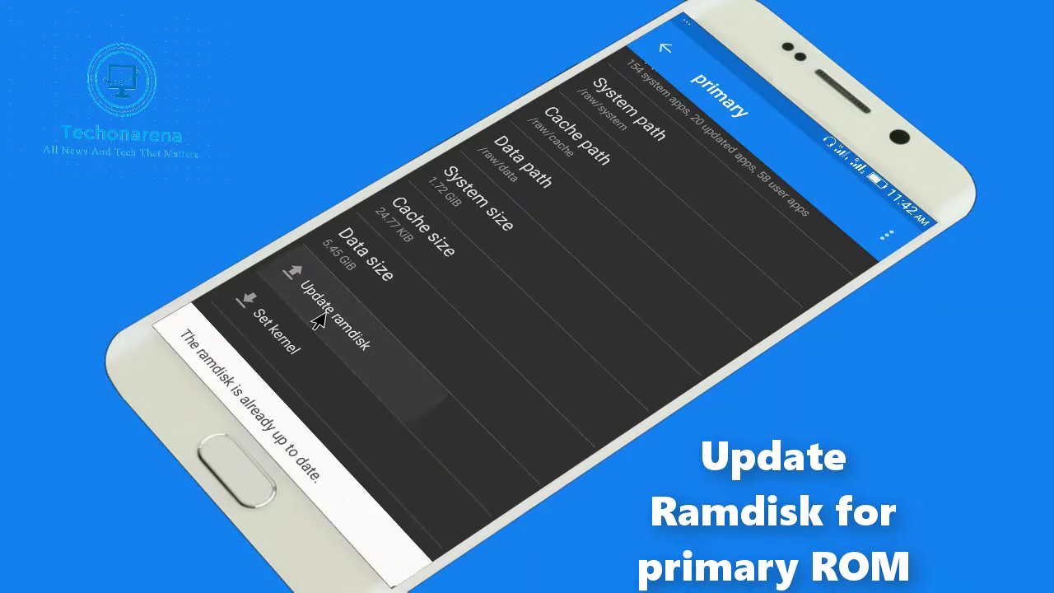
click(318, 320)
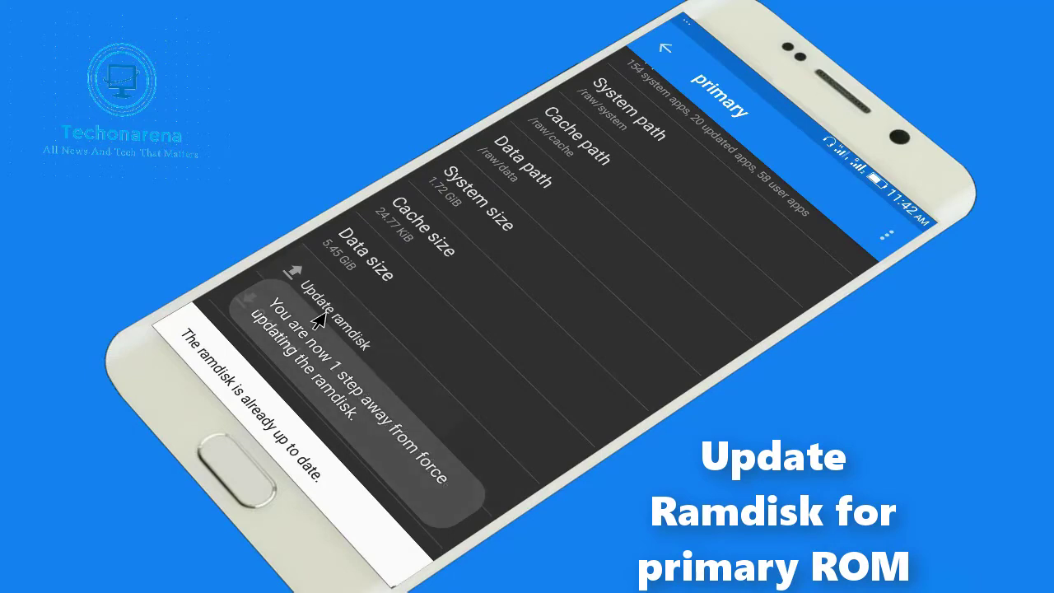
click(318, 320)
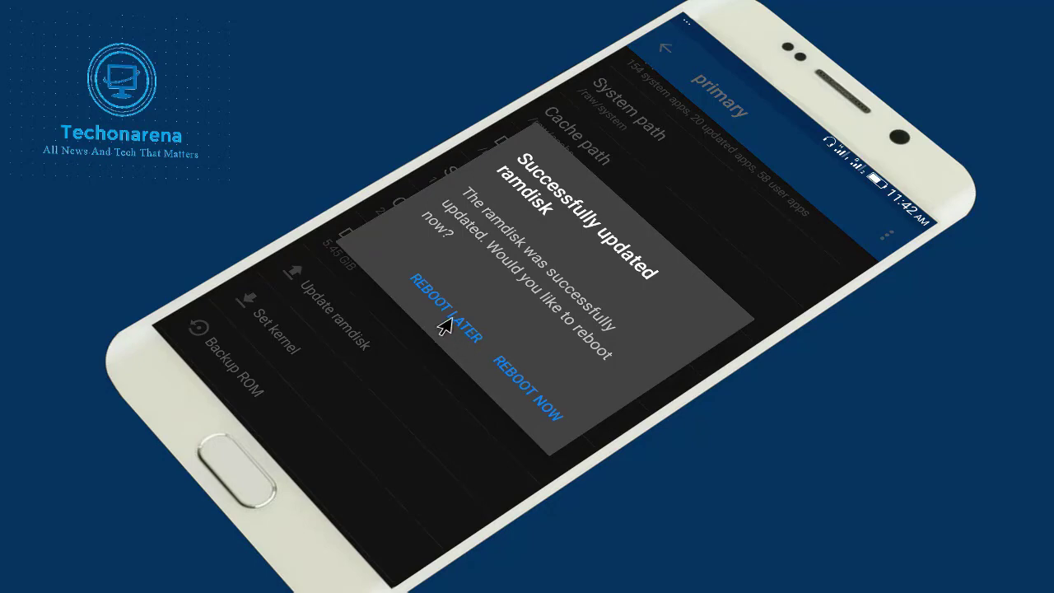
click(452, 330)
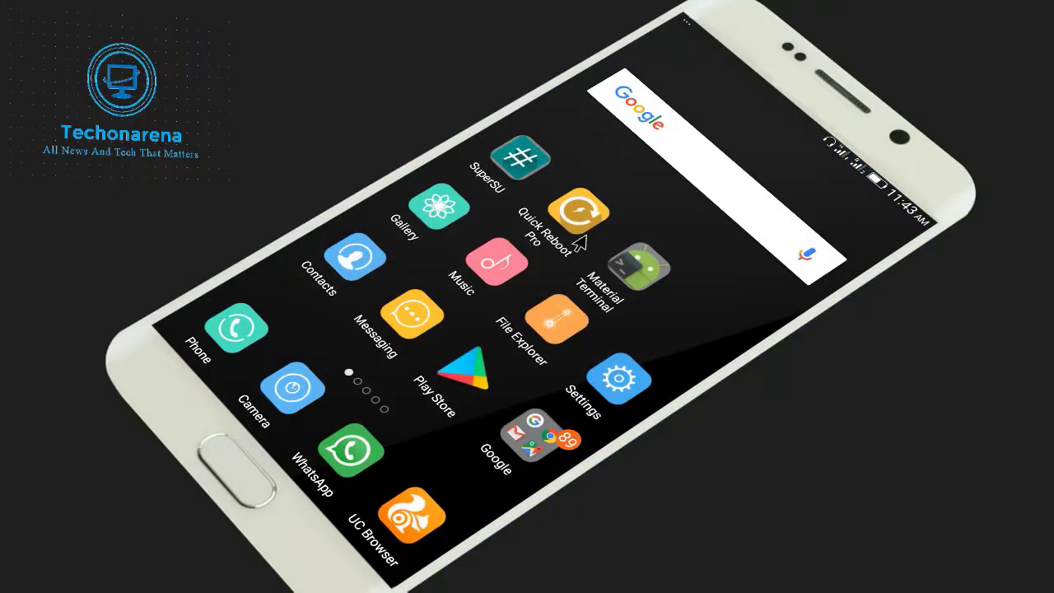
Switch to Quick Reboot Pro and restart the phone in recovery mode.
click(570, 219)
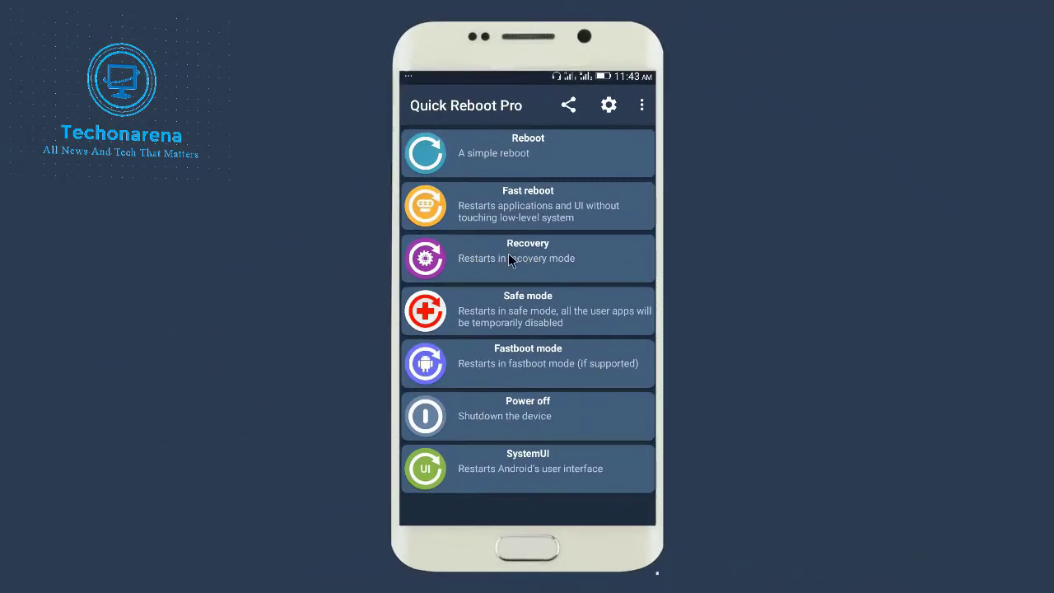
click(510, 258)
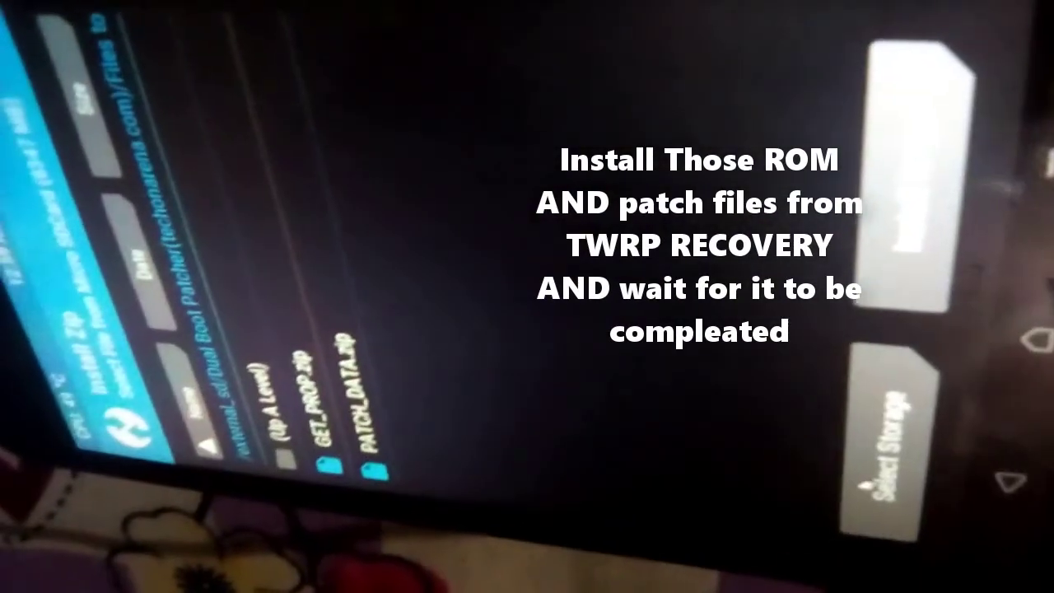
Choose Micro SDCard as the zip install storage in TWRP and browse external_sd for the custom ROM folder.
click(888, 445)
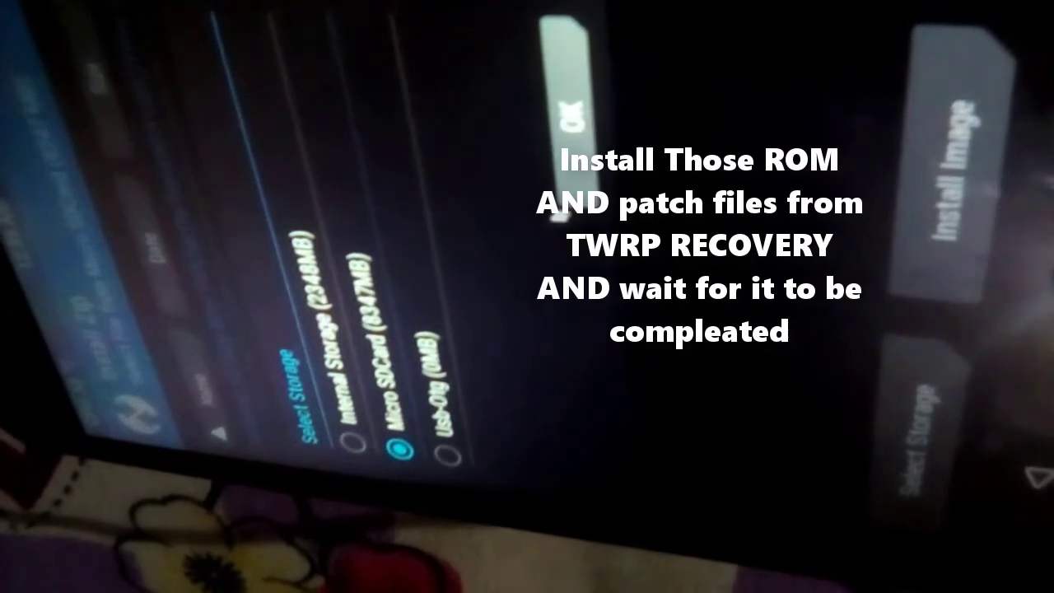
click(560, 123)
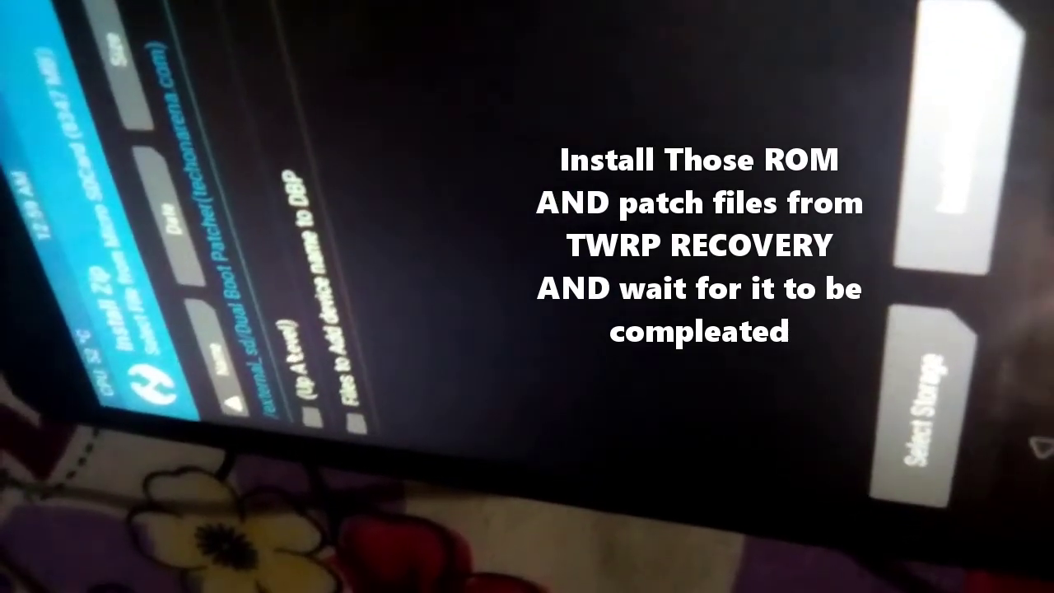
click(310, 355)
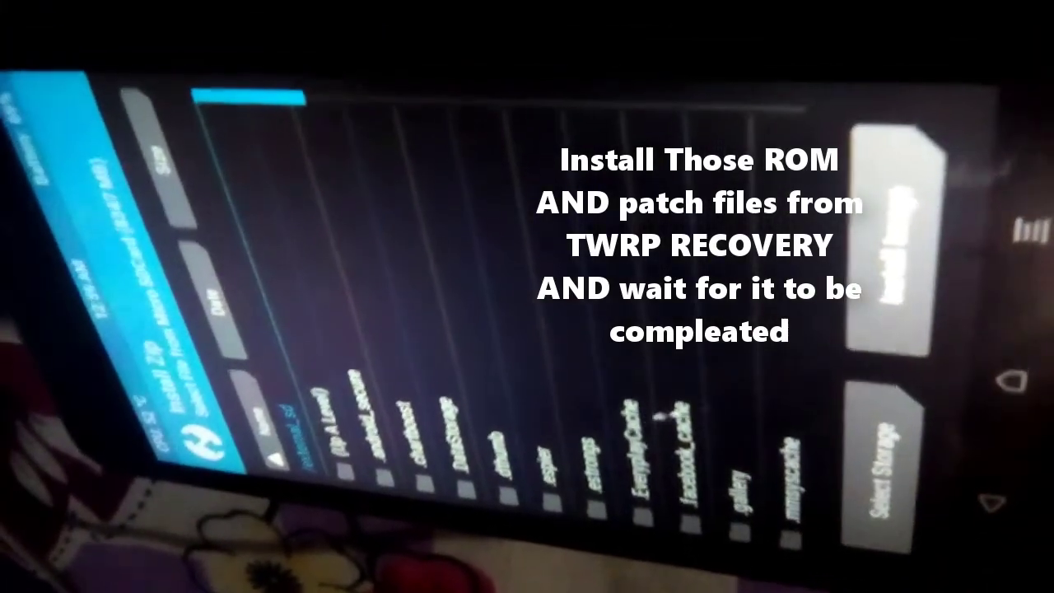
scroll(527, 428, down, 3)
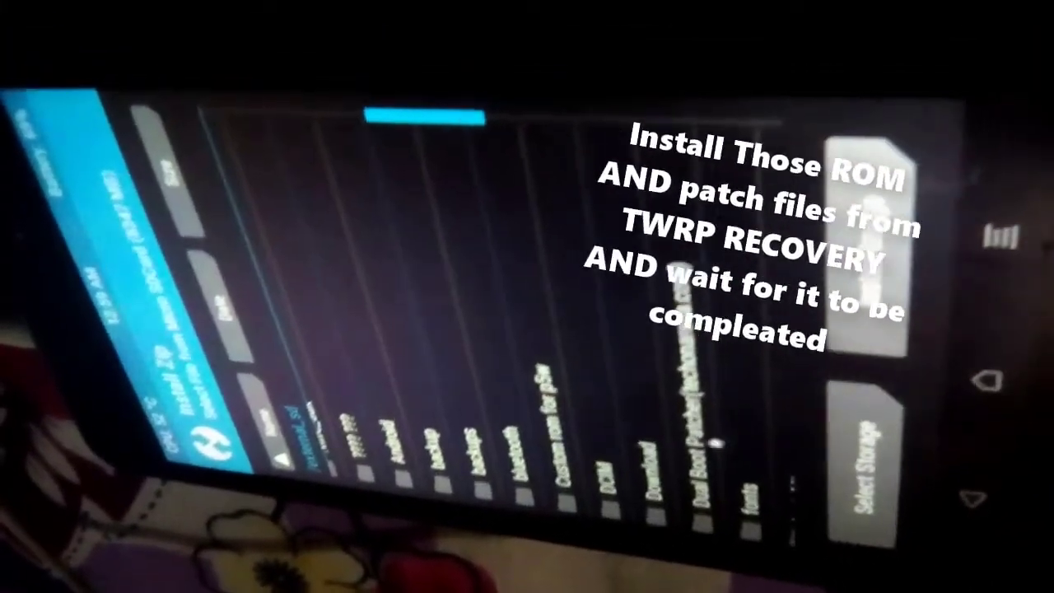